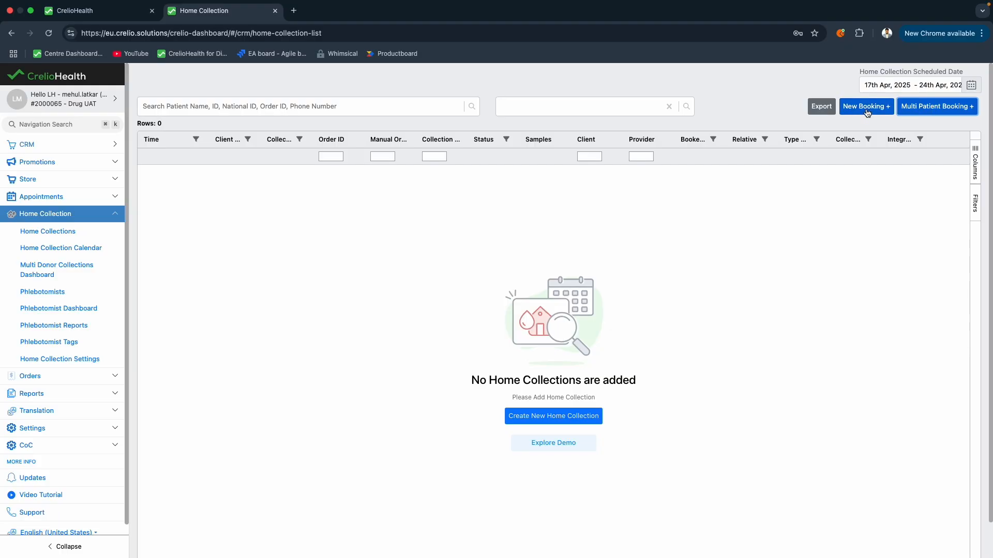
# Start a multi-patient home collection booking and select the test account by name
pyautogui.click(947, 107)
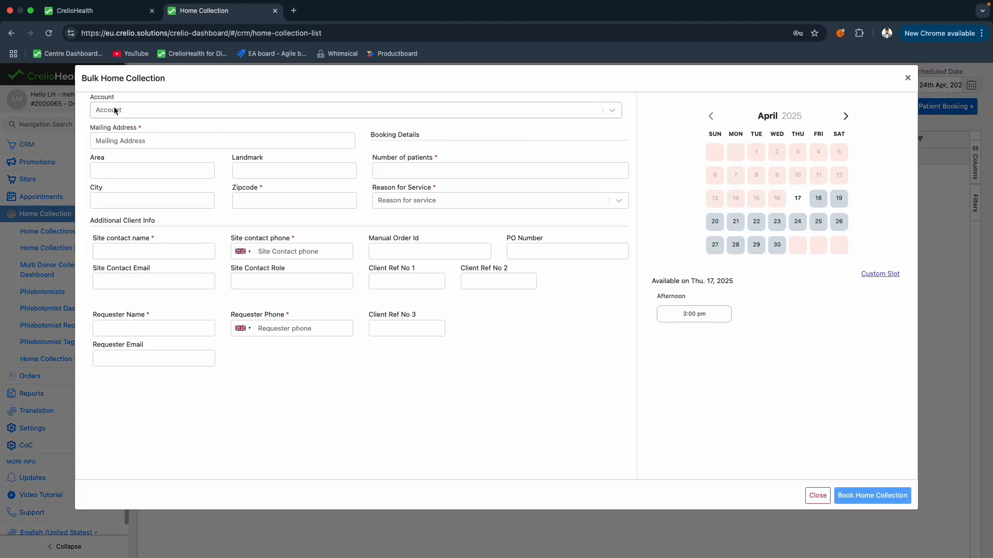
pyautogui.click(130, 110)
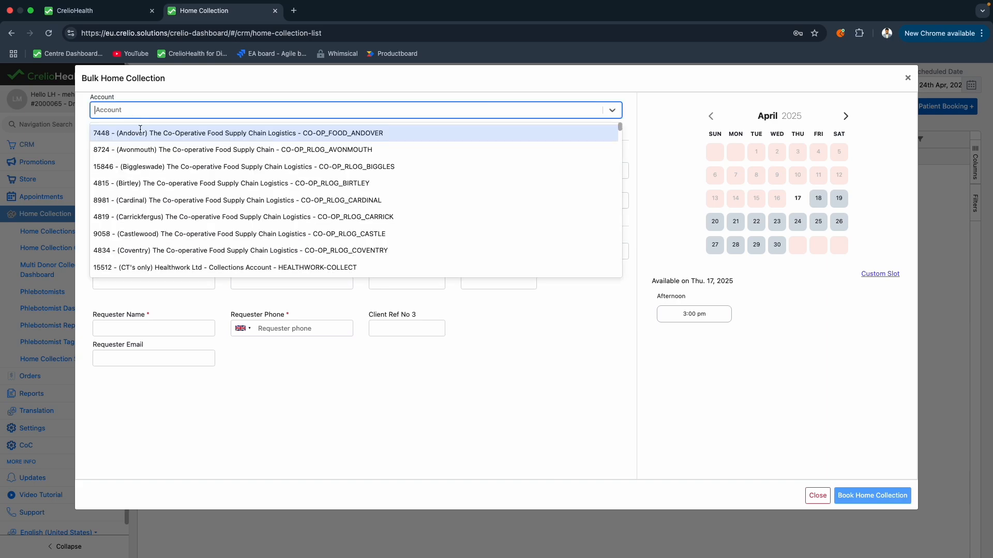
pyautogui.write('mehu')
pyautogui.press('Return')
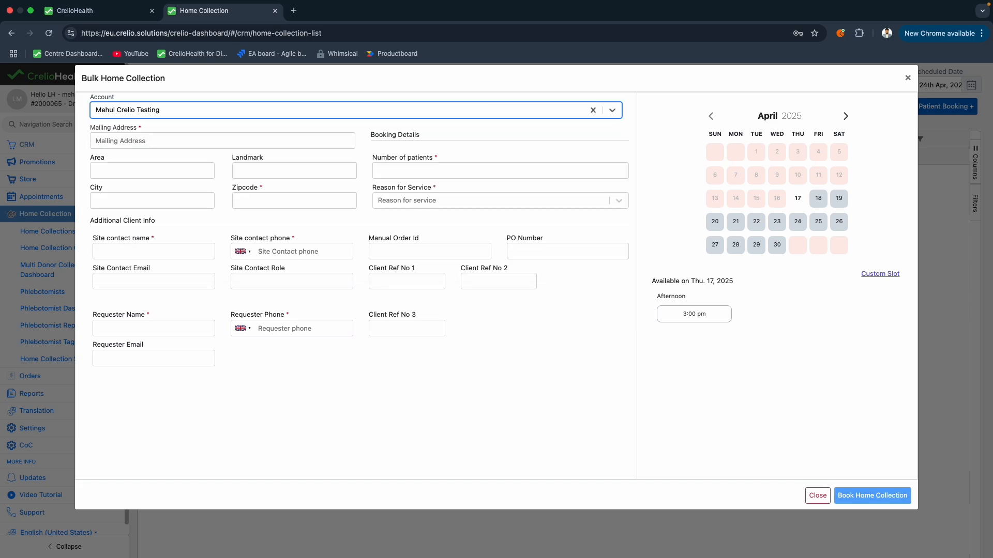
# Enter the 'Baner biz' mailing address so area, city and zipcode auto-fill for Pune
pyautogui.click(189, 140)
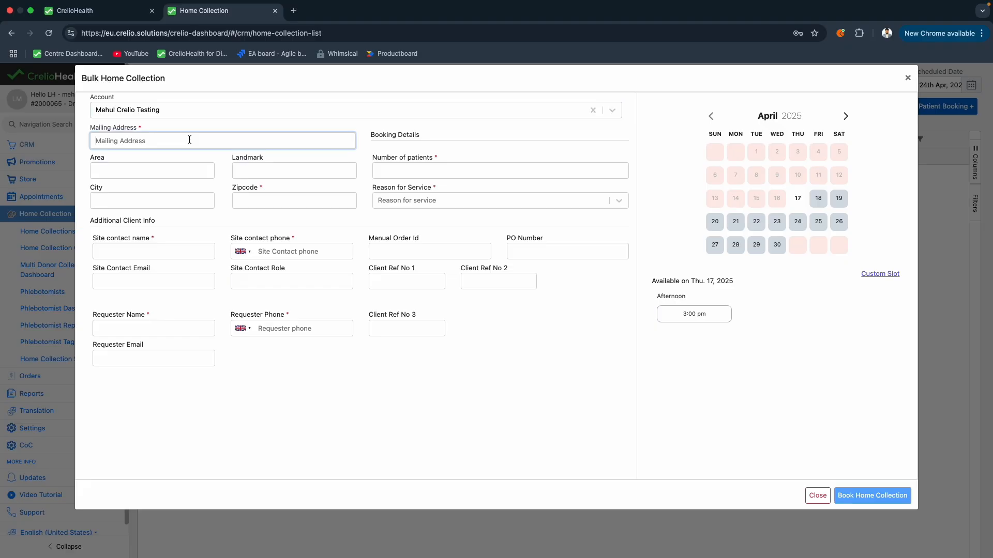
pyautogui.write('Baner')
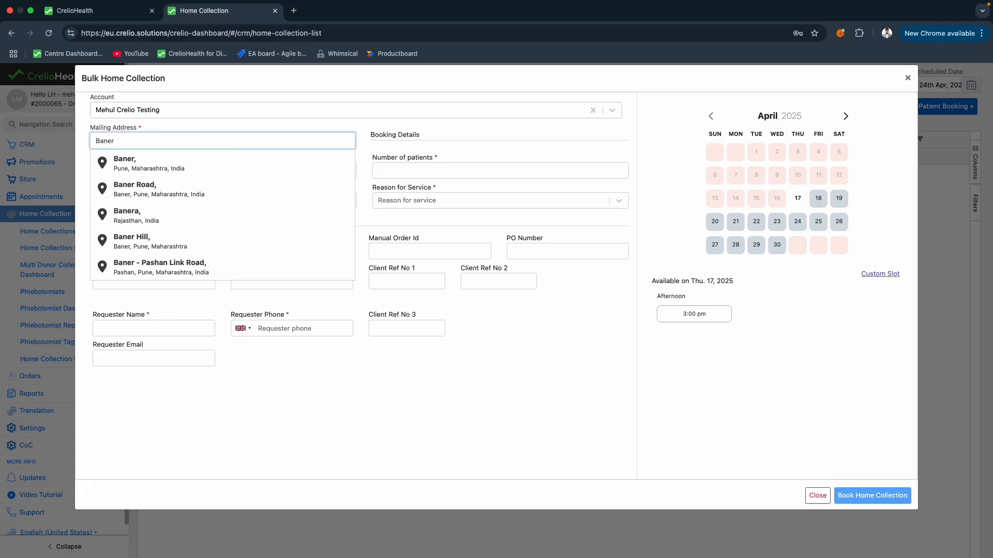
pyautogui.write(' biz')
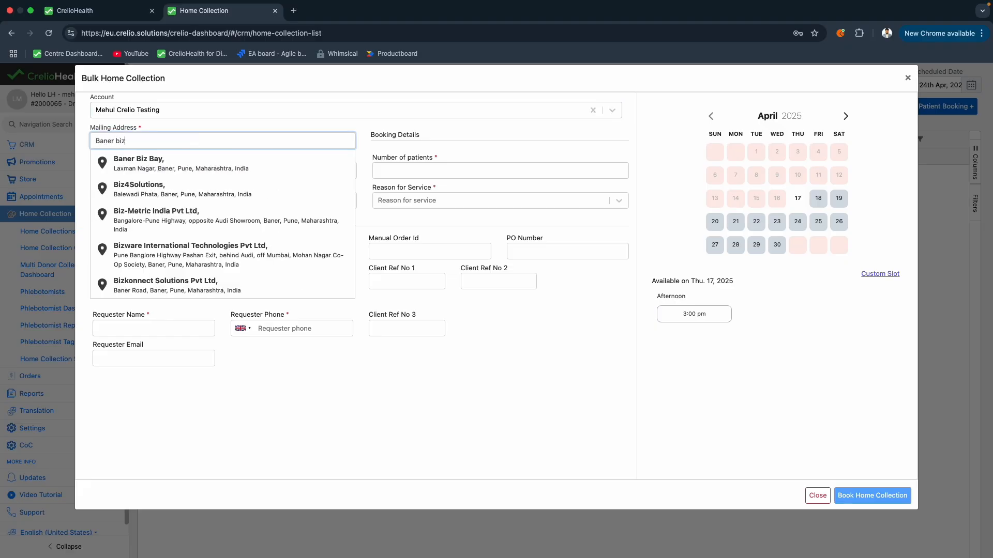
pyautogui.click(186, 163)
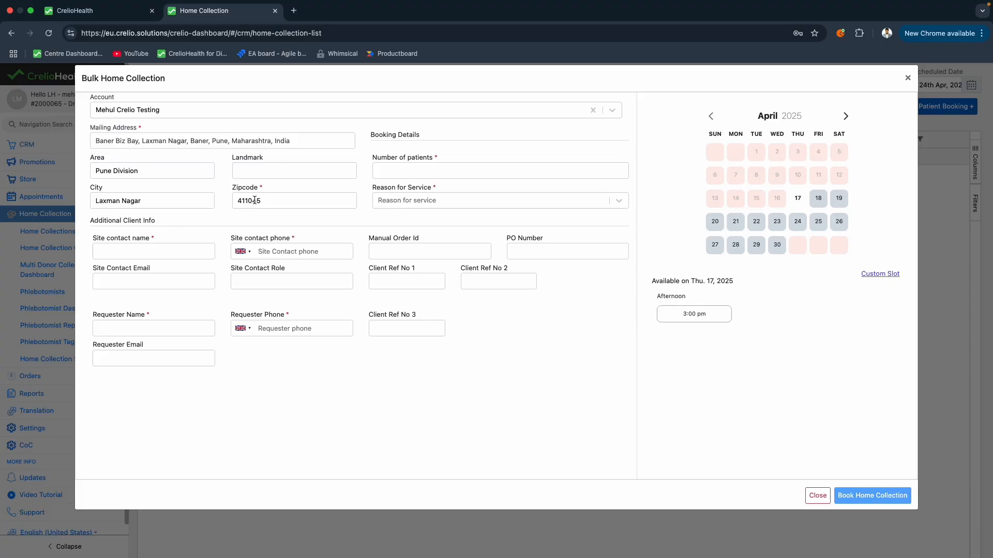
pyautogui.click(420, 175)
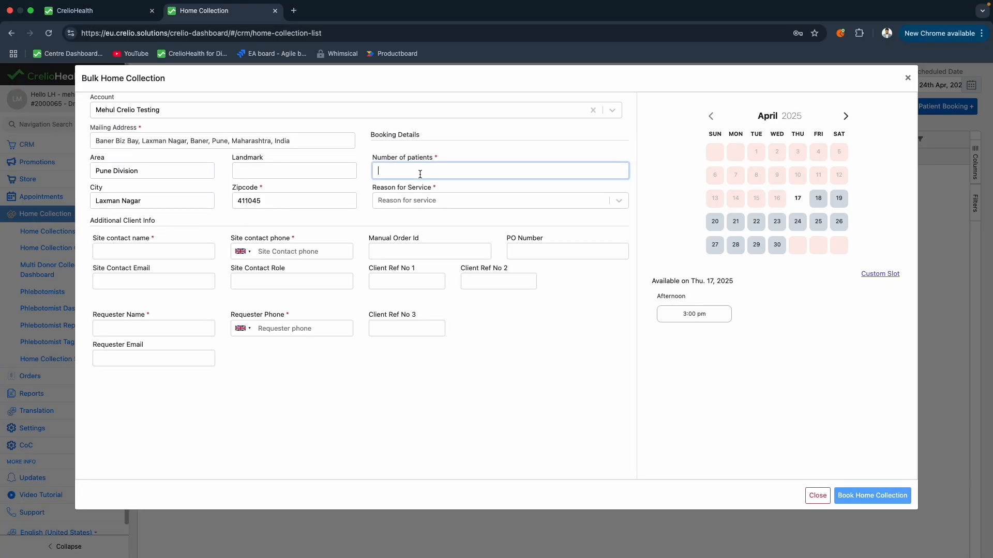
# Set the number of patients to 5
pyautogui.tripleClick(422, 158)
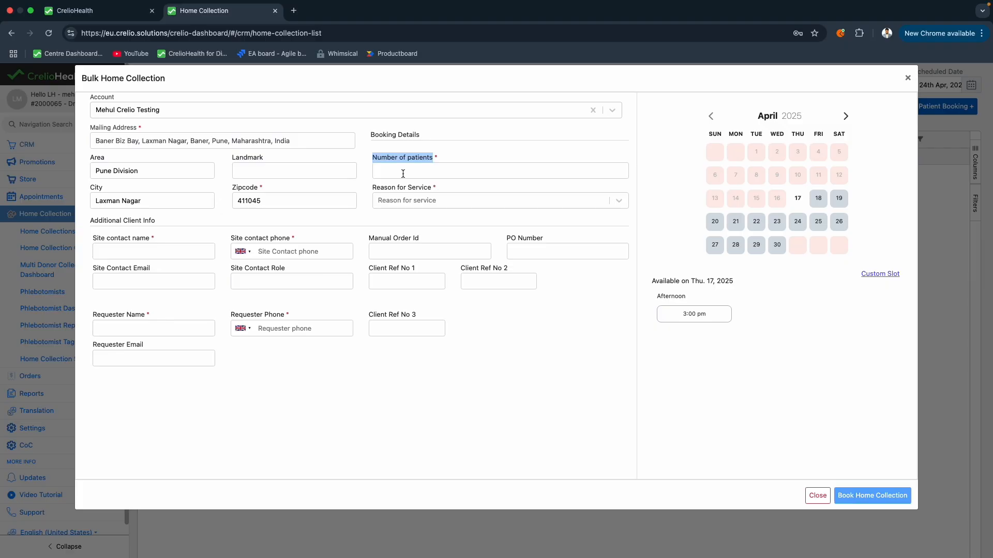
pyautogui.click(403, 174)
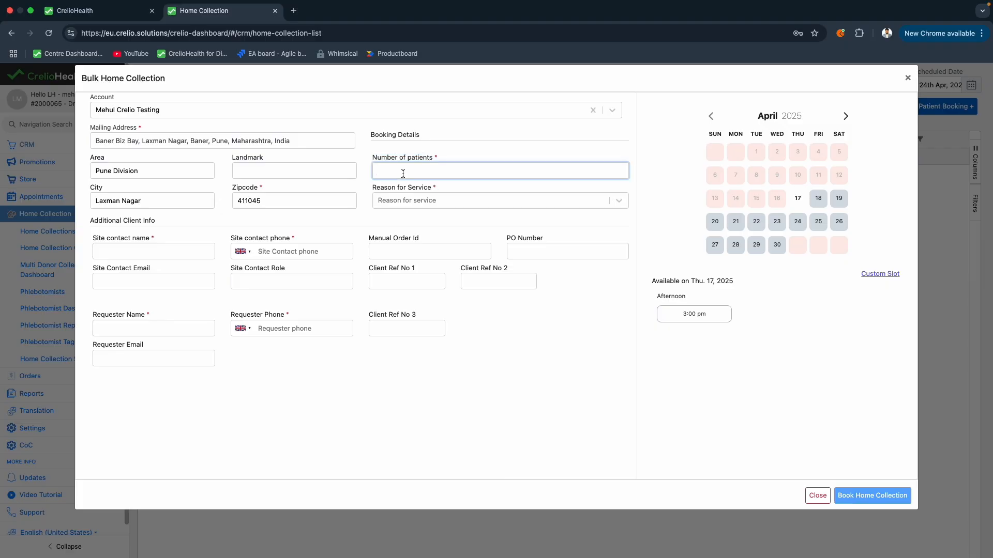
pyautogui.write('5')
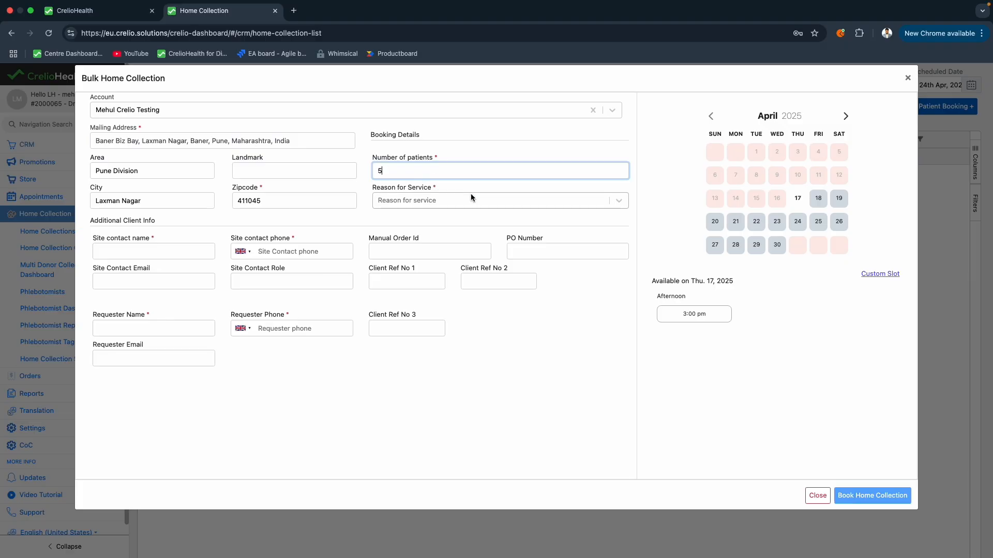
# Choose Pre-Employment, For-Cause and Pre-Appointment as the reasons for service
pyautogui.click(511, 201)
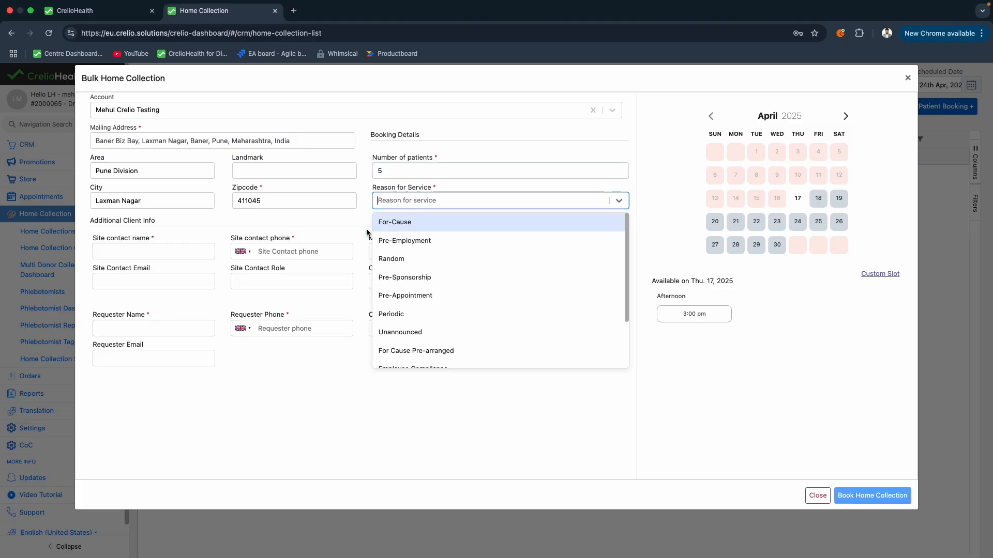
pyautogui.scroll(-3, 429, 294)
pyautogui.scroll(3, 429, 293)
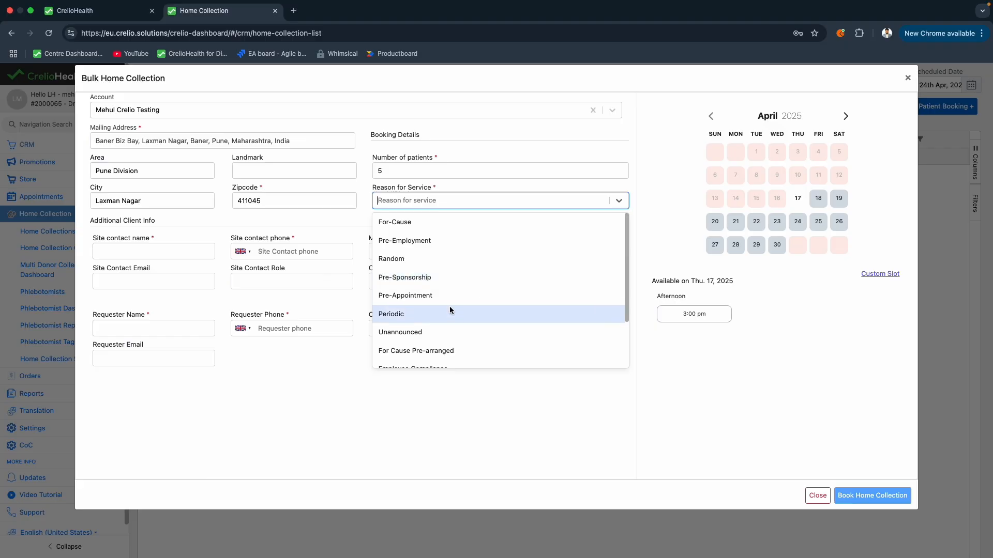
pyautogui.click(450, 241)
pyautogui.click(458, 226)
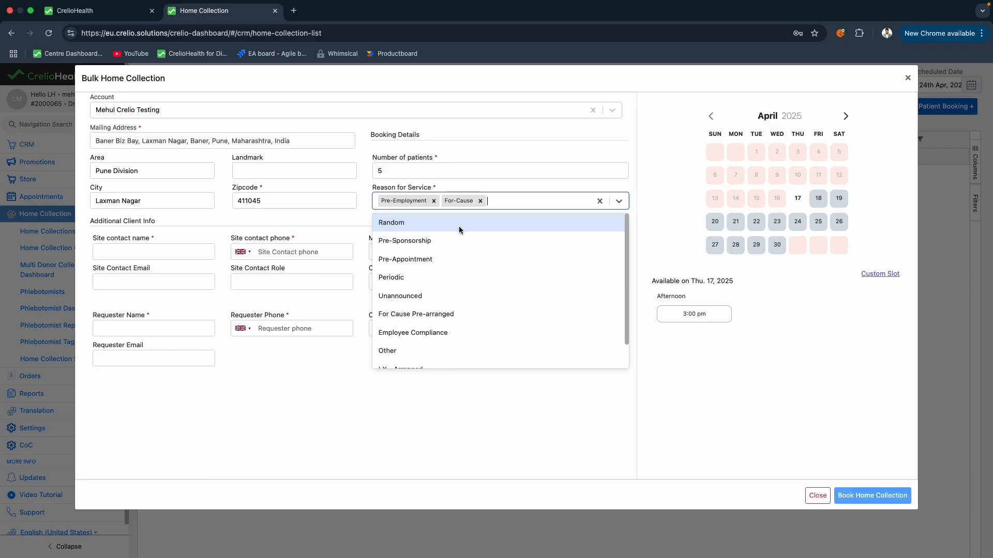
pyautogui.click(455, 257)
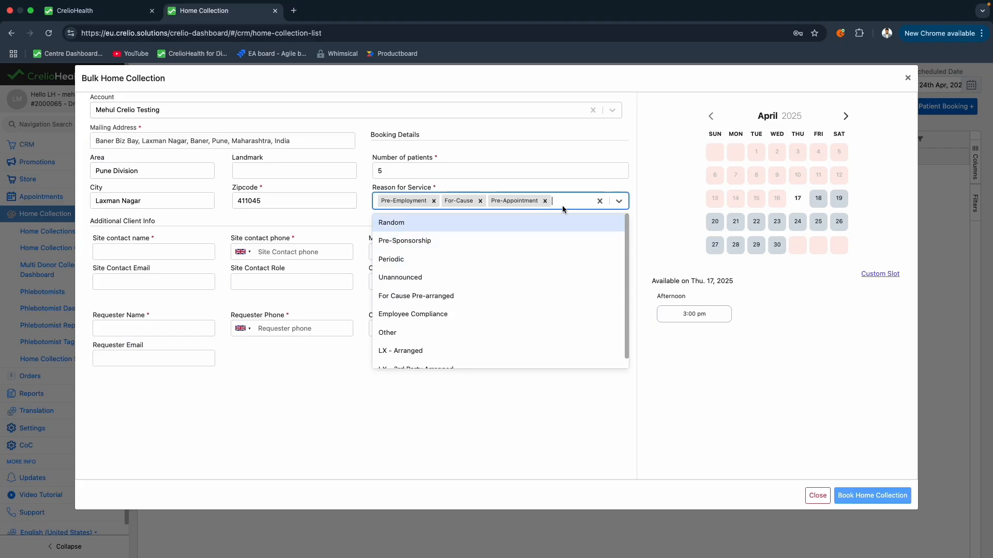
pyautogui.click(383, 405)
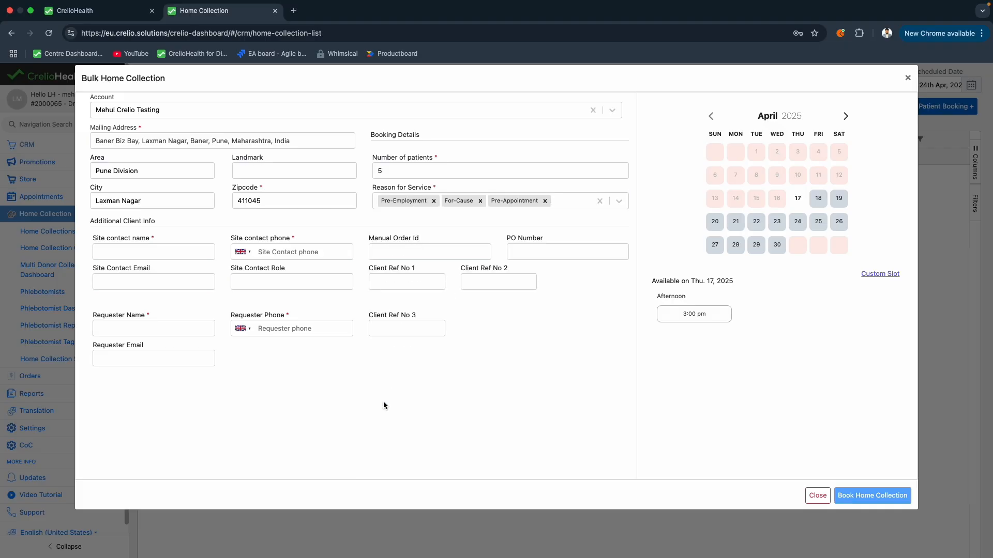
pyautogui.click(134, 252)
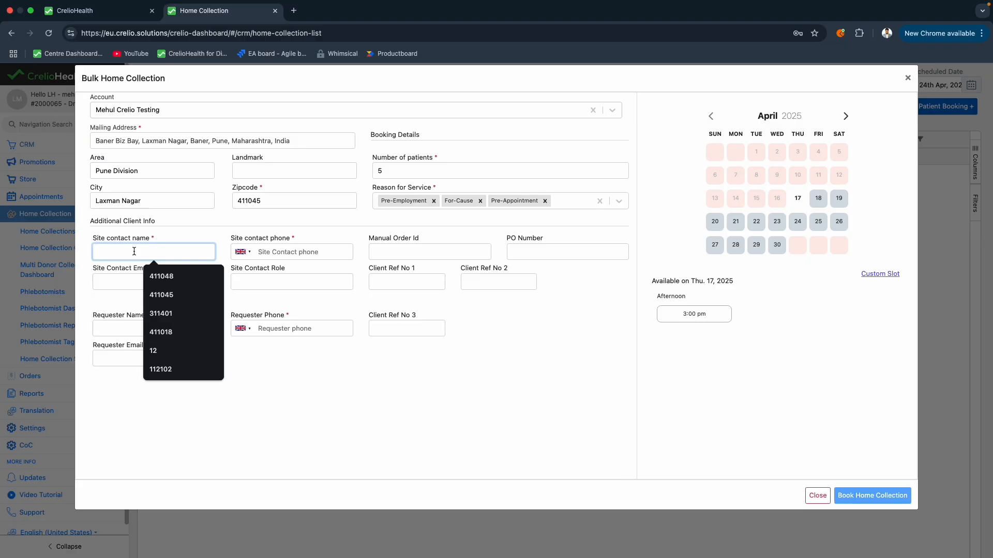
# Enter the site contact's name and phone number
pyautogui.write('M')
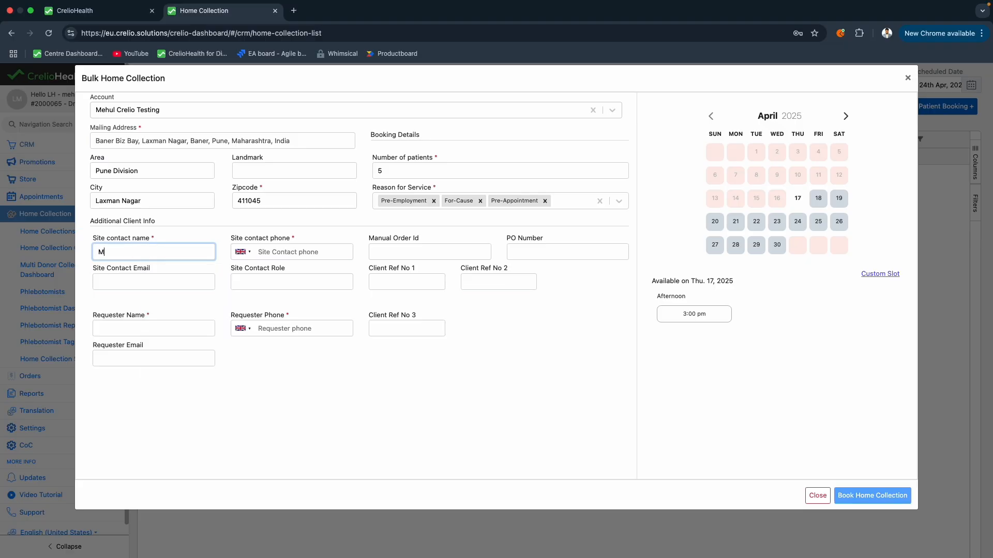
pyautogui.write('heehul - Site Name')
pyautogui.click(284, 251)
pyautogui.write('1234567890')
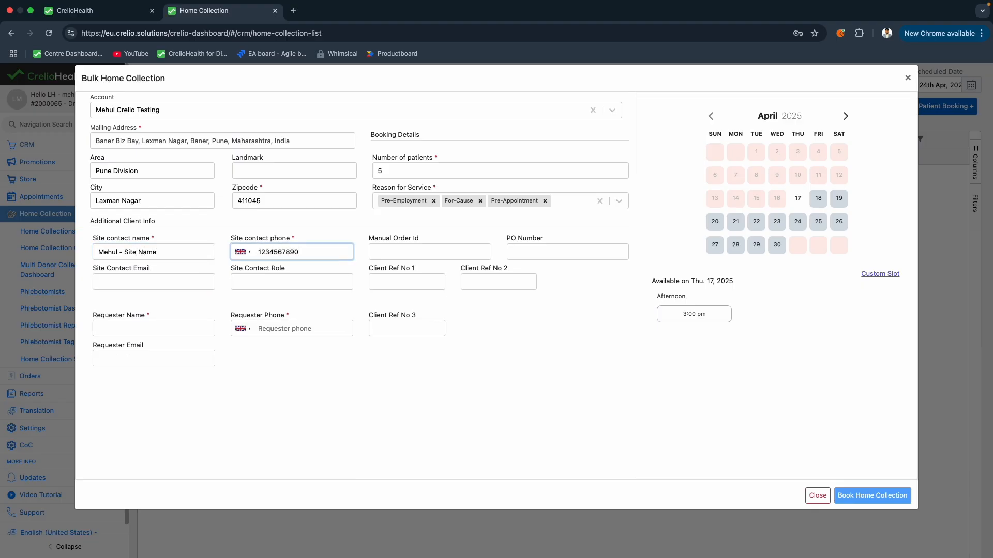
# Fill the requester name from the saved autofill entry and enter the requester's phone number
pyautogui.click(175, 328)
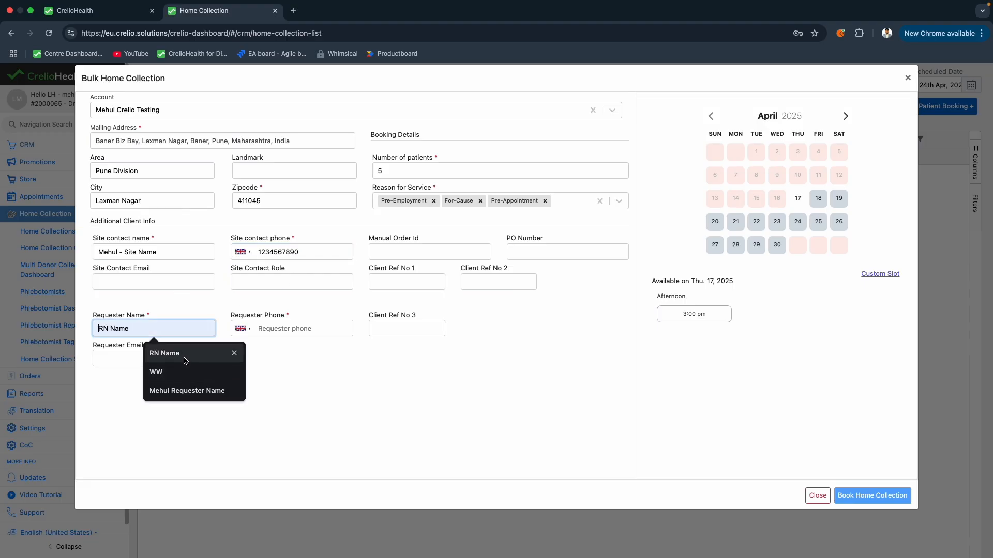
pyautogui.click(164, 353)
pyautogui.click(272, 333)
pyautogui.write('2345678901')
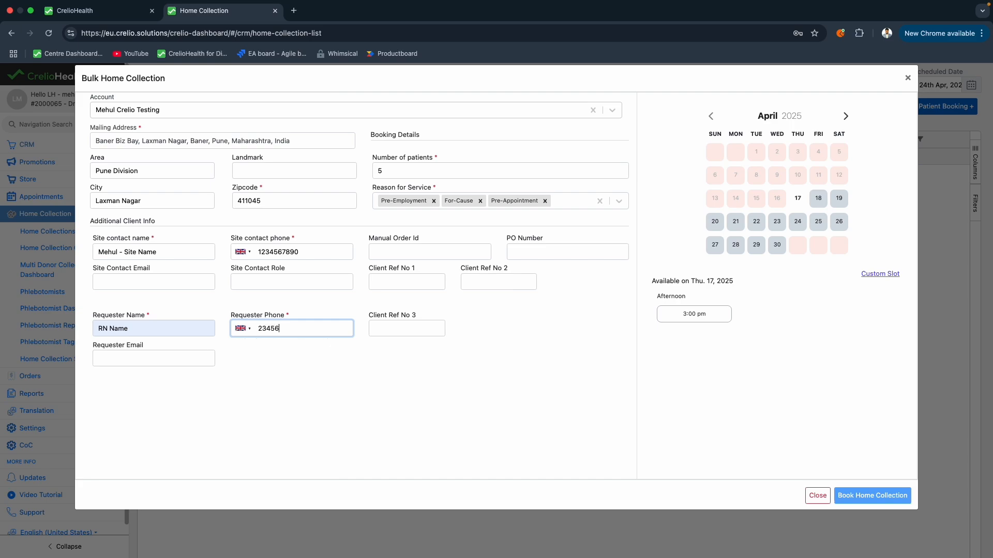
pyautogui.click(353, 382)
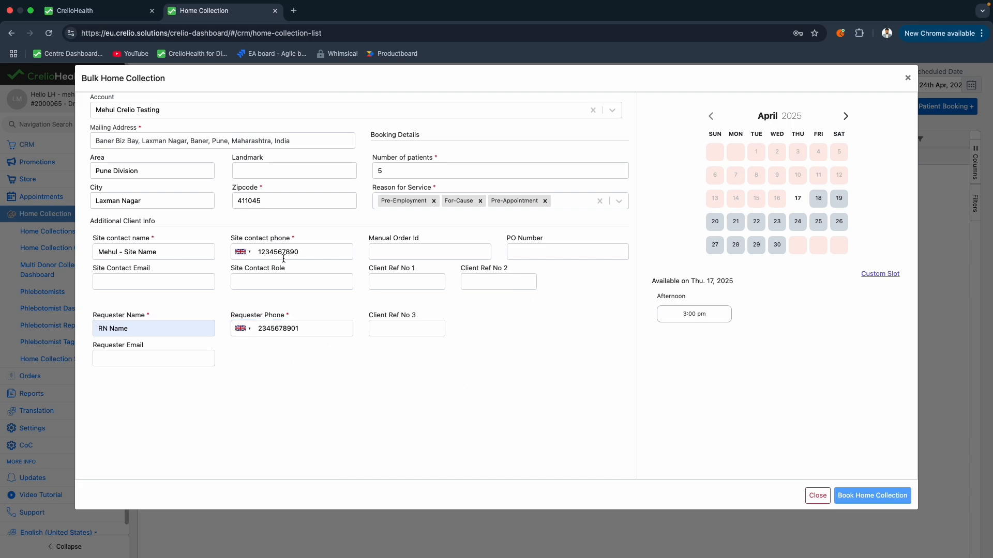
# Skip the optional reference, PO and email fields, then book Fri 18 April 2025 at 10:00 am
pyautogui.click(403, 277)
pyautogui.click(515, 279)
pyautogui.click(542, 250)
pyautogui.click(438, 251)
pyautogui.click(553, 250)
pyautogui.click(150, 284)
pyautogui.click(262, 282)
pyautogui.click(181, 357)
pyautogui.click(394, 328)
pyautogui.click(819, 201)
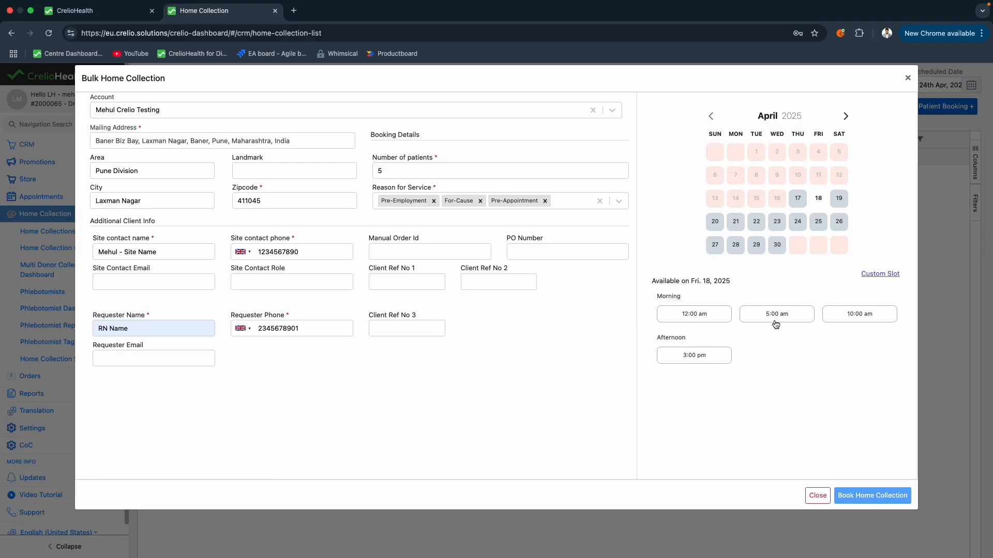
pyautogui.click(866, 315)
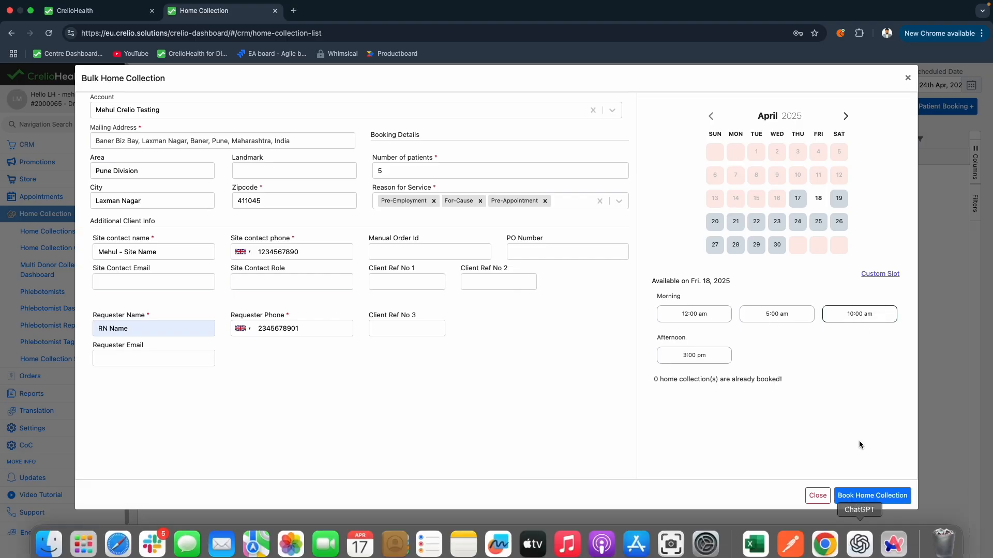
pyautogui.click(881, 494)
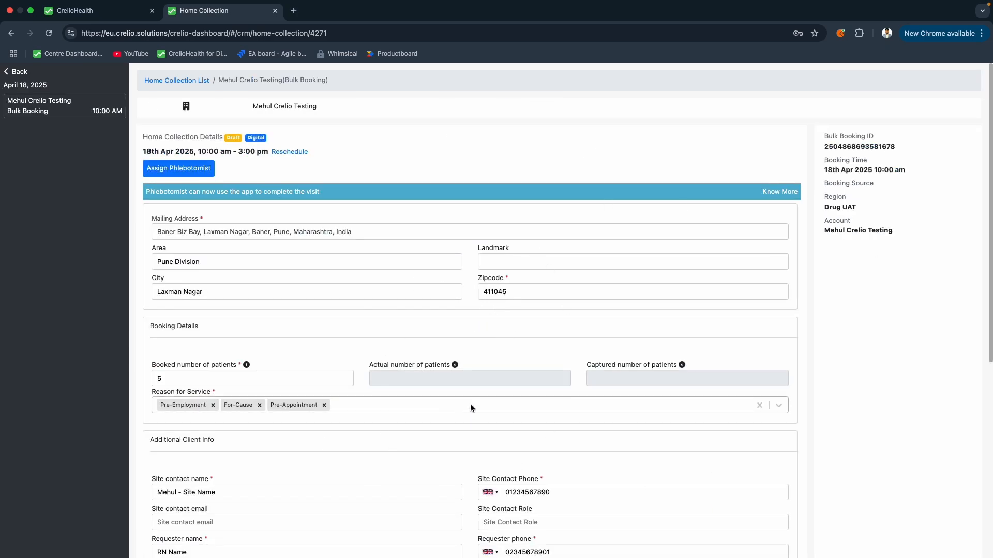
pyautogui.scroll(-5, 470, 408)
pyautogui.scroll(4, 470, 408)
pyautogui.scroll(1, 470, 408)
pyautogui.scroll(-5, 470, 408)
pyautogui.scroll(3, 470, 408)
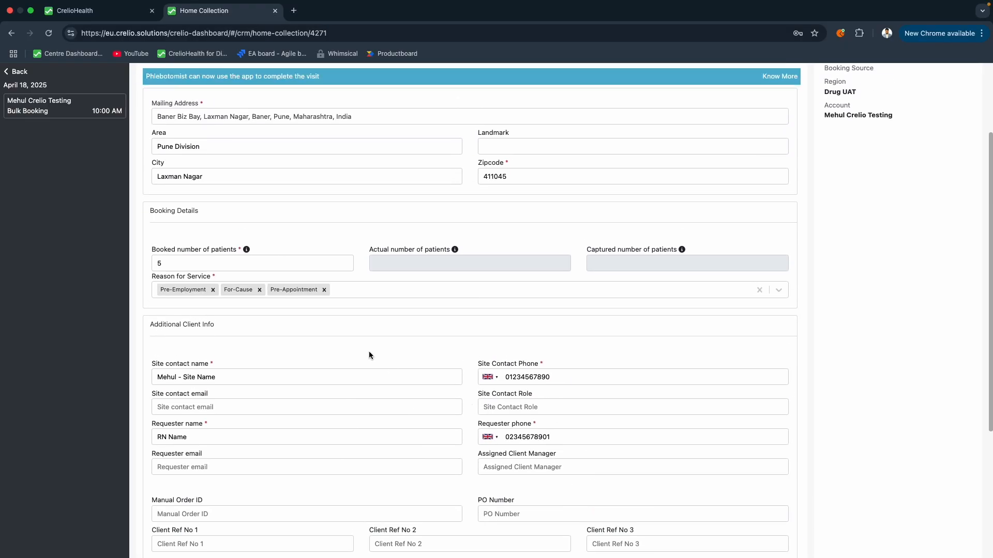
pyautogui.click(347, 290)
pyautogui.scroll(-5, 389, 346)
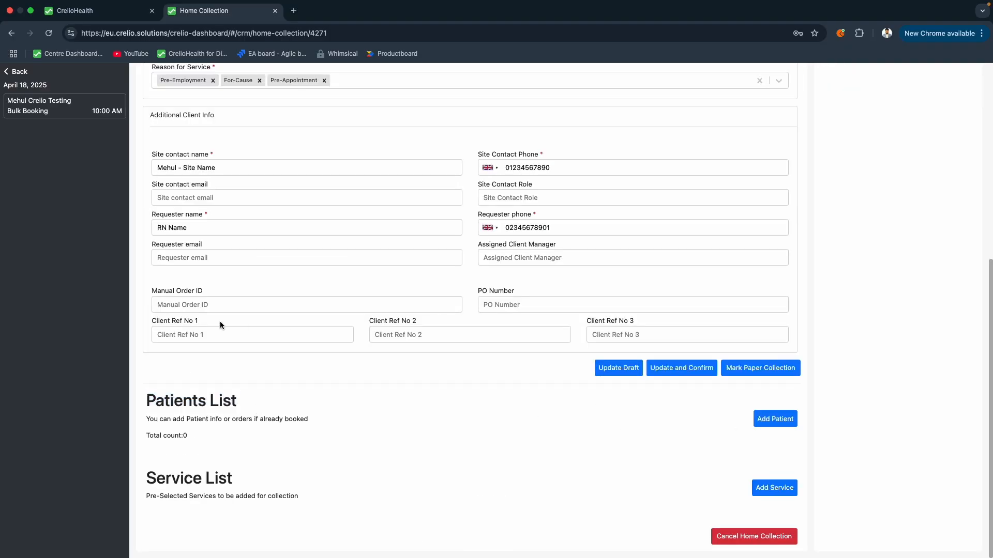
pyautogui.scroll(5, 445, 319)
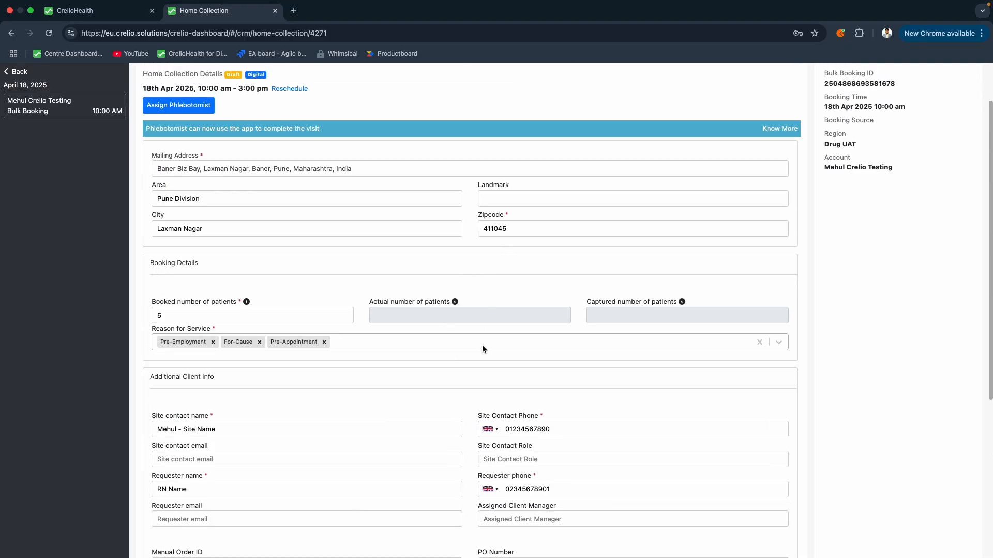
pyautogui.scroll(-2, 457, 372)
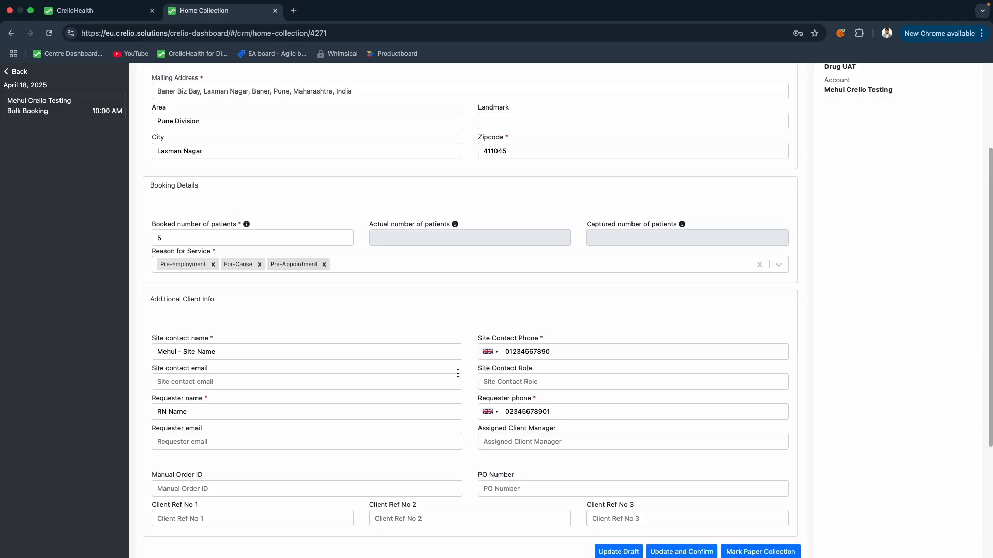
pyautogui.moveTo(154, 220); pyautogui.dragTo(237, 224)
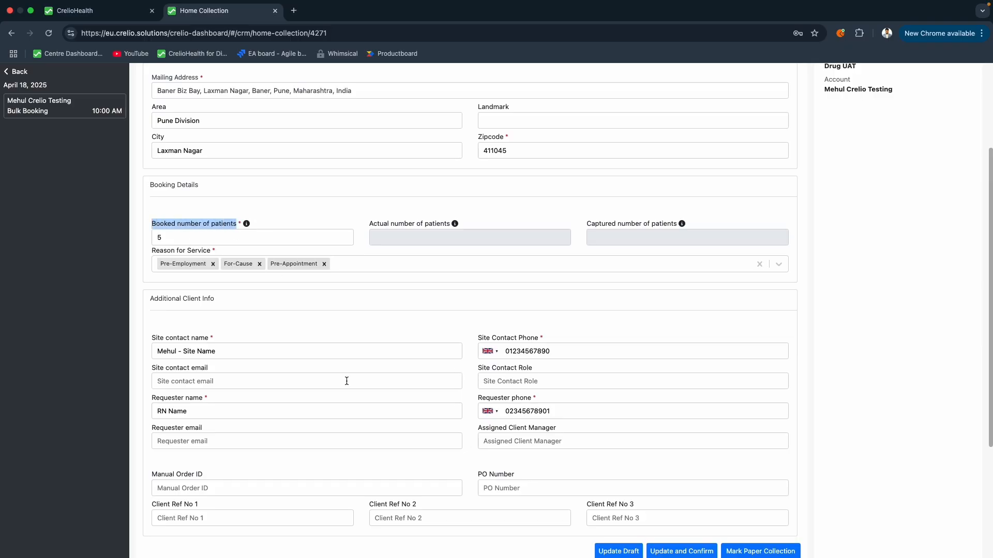
pyautogui.scroll(-4, 346, 381)
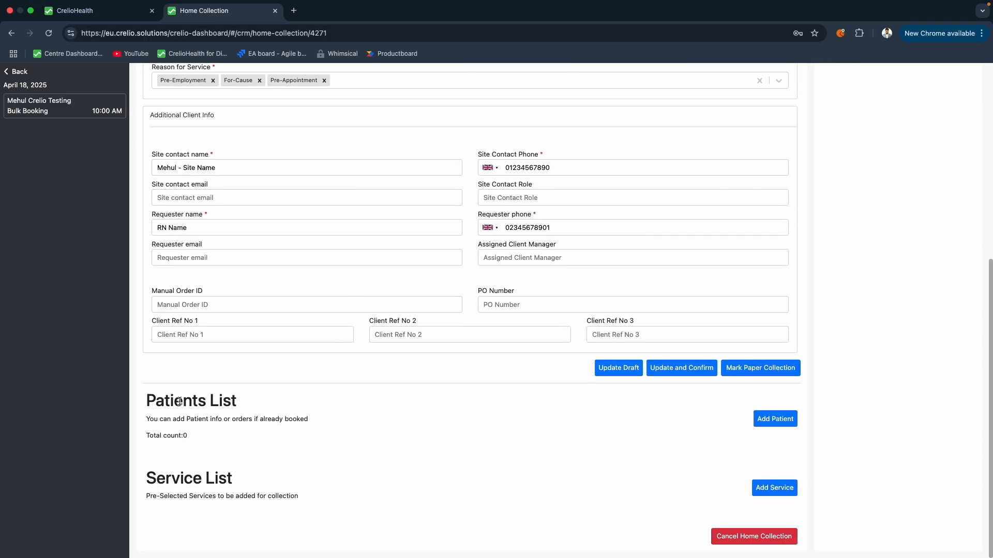
pyautogui.moveTo(179, 402); pyautogui.dragTo(232, 401)
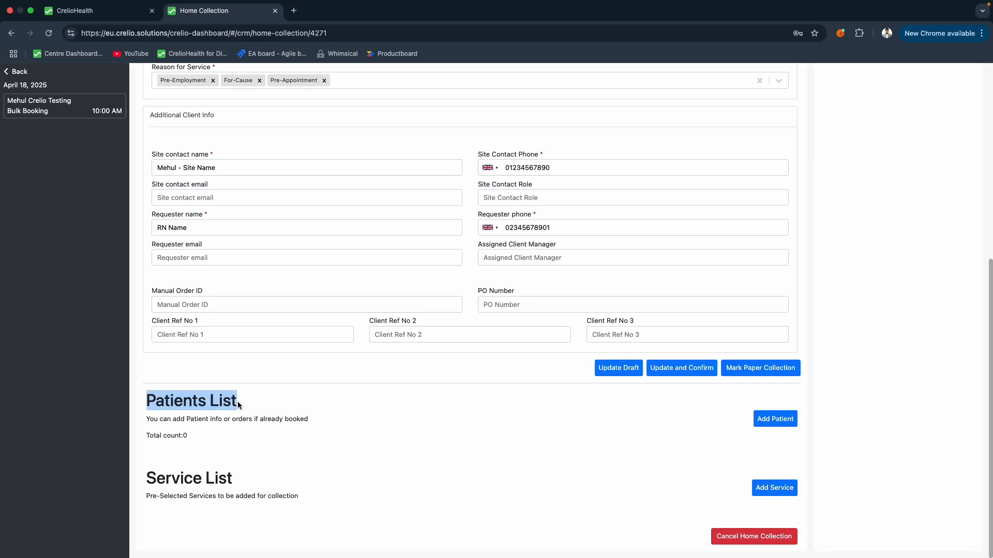
pyautogui.click(490, 426)
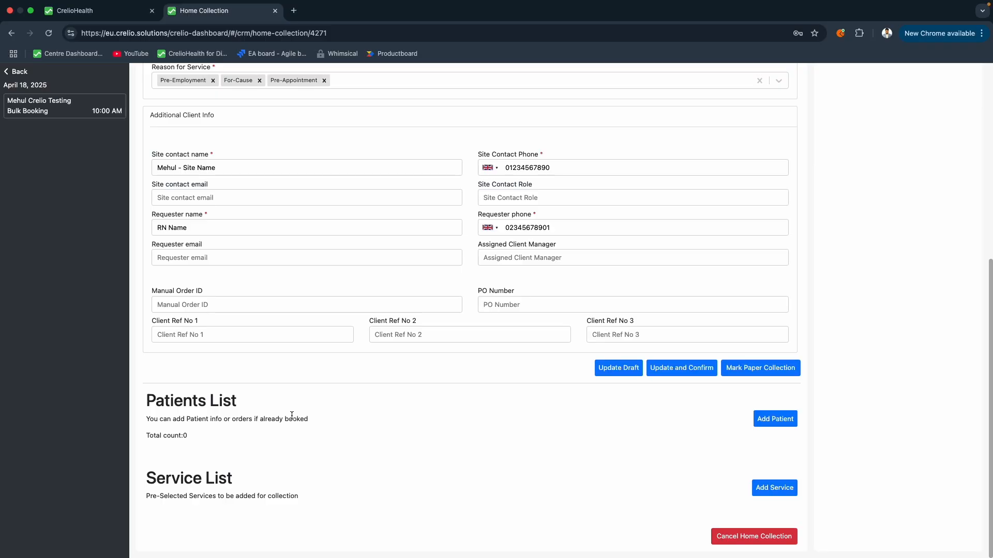
# Add a new patient to the booking by entering their name in Add User and saving
pyautogui.click(770, 425)
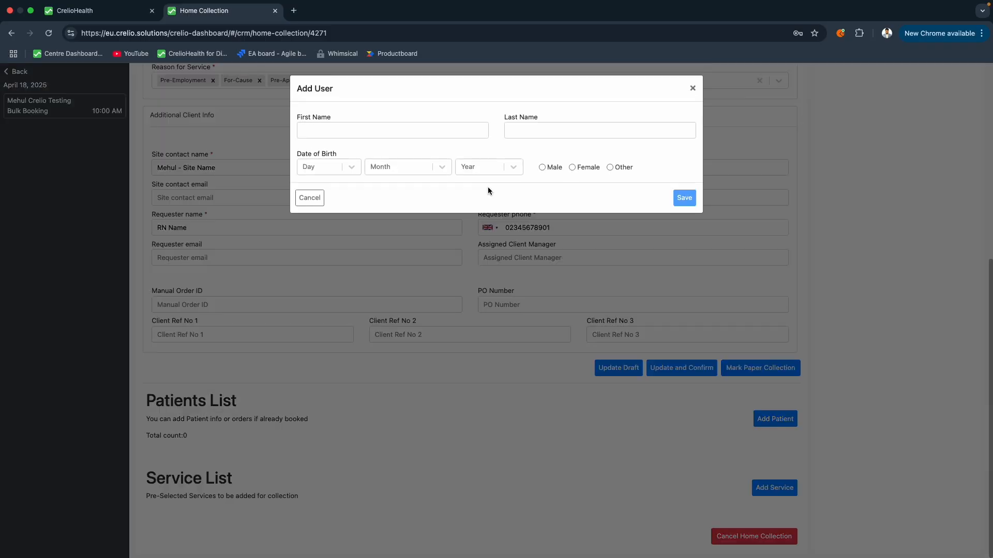
pyautogui.click(378, 129)
pyautogui.write('Mehu')
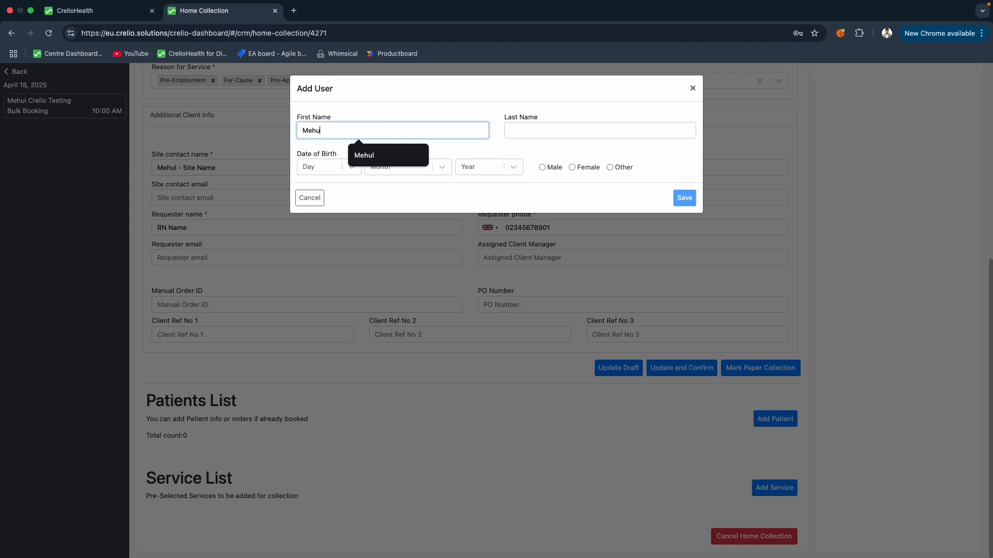
pyautogui.write('lOne')
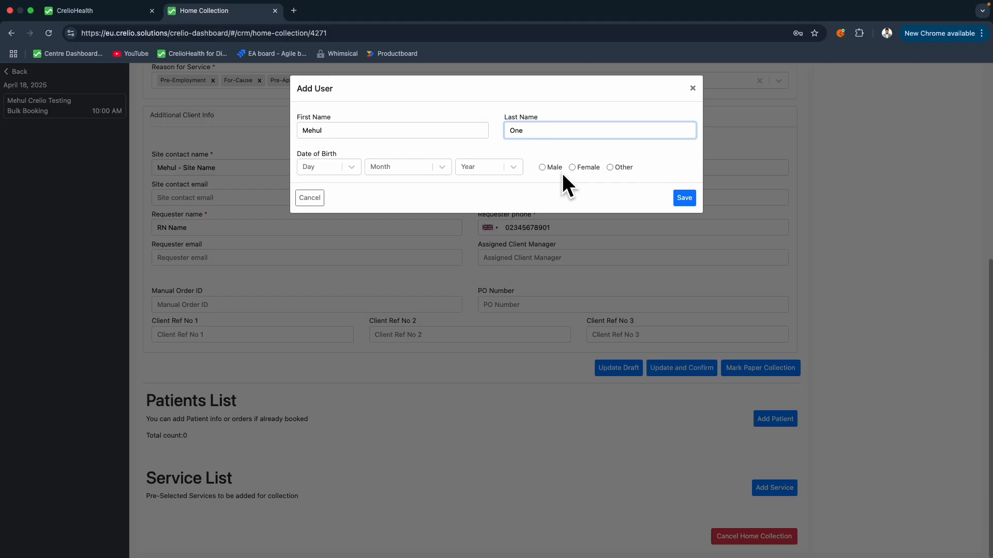
pyautogui.click(684, 198)
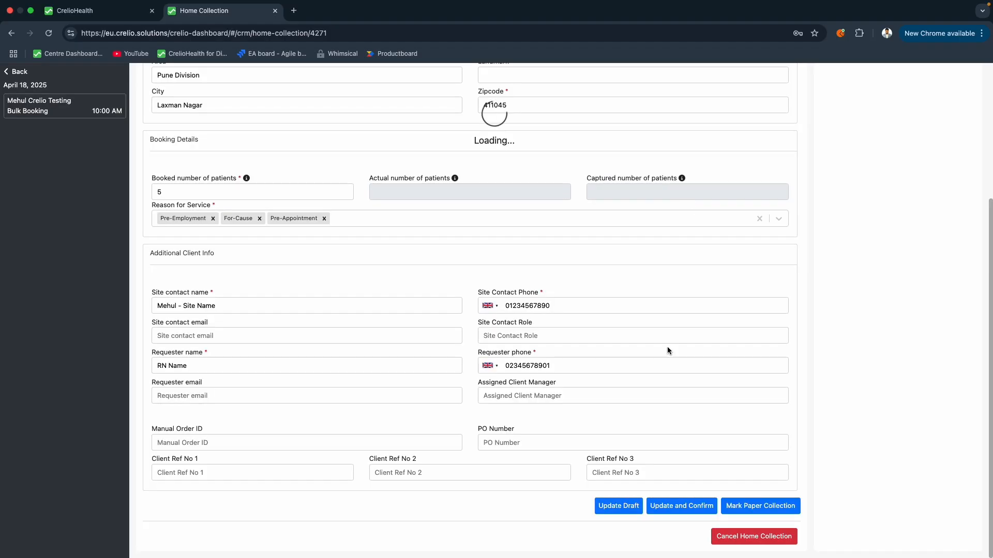
# Search 'urine' and add the Instant, SYNCUP10 urine service (urineInstant) to the Service List
pyautogui.scroll(-2, 467, 314)
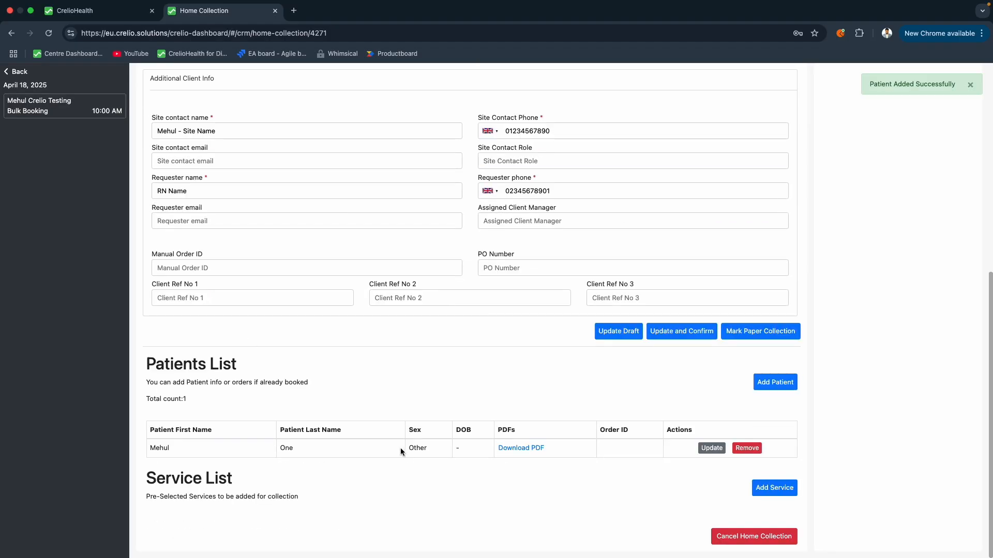
pyautogui.tripleClick(196, 486)
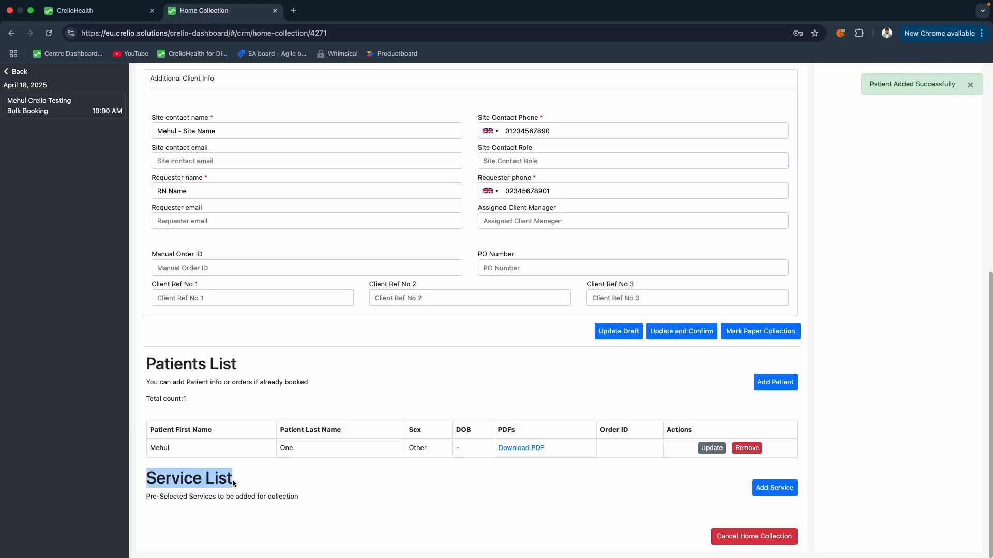
pyautogui.click(774, 487)
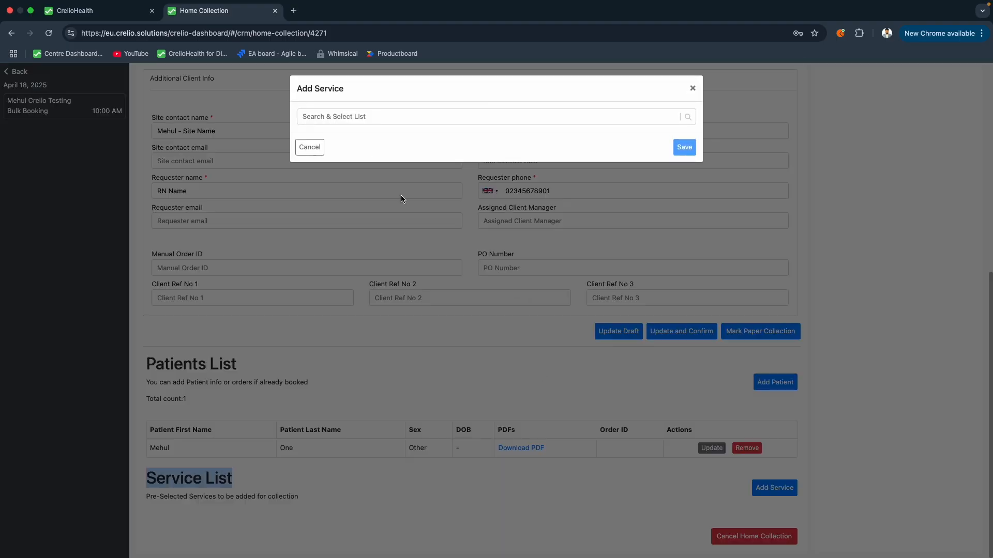
pyautogui.click(367, 116)
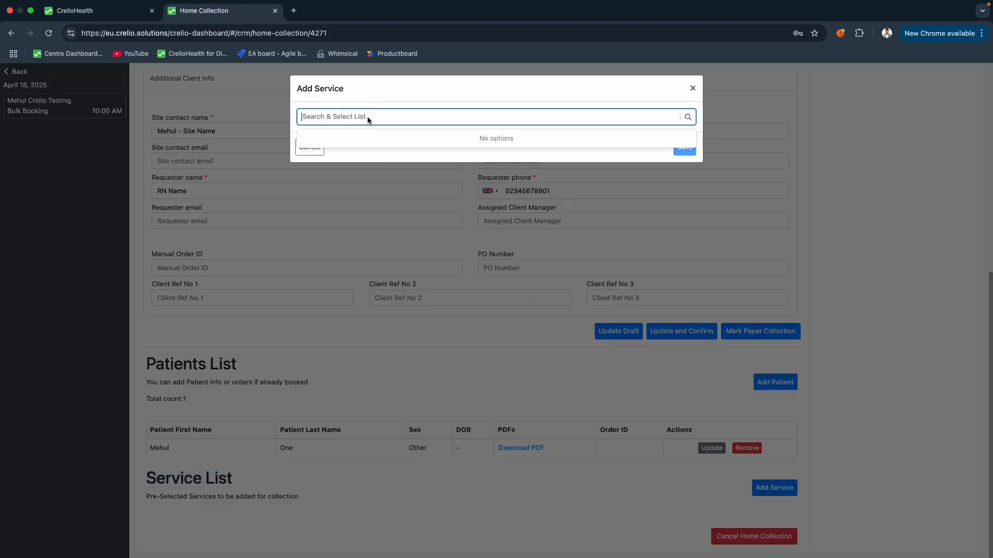
pyautogui.write('urine')
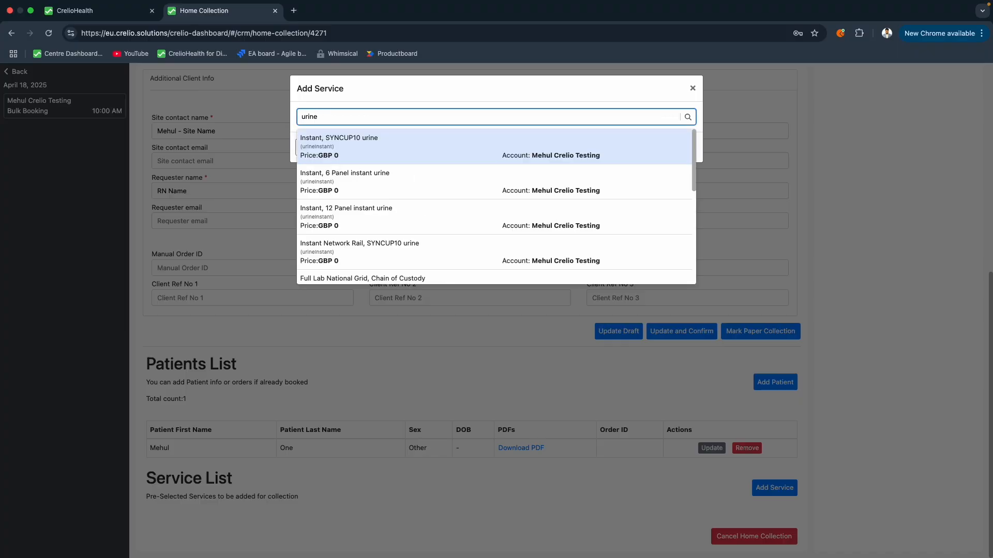
pyautogui.click(385, 156)
pyautogui.click(684, 190)
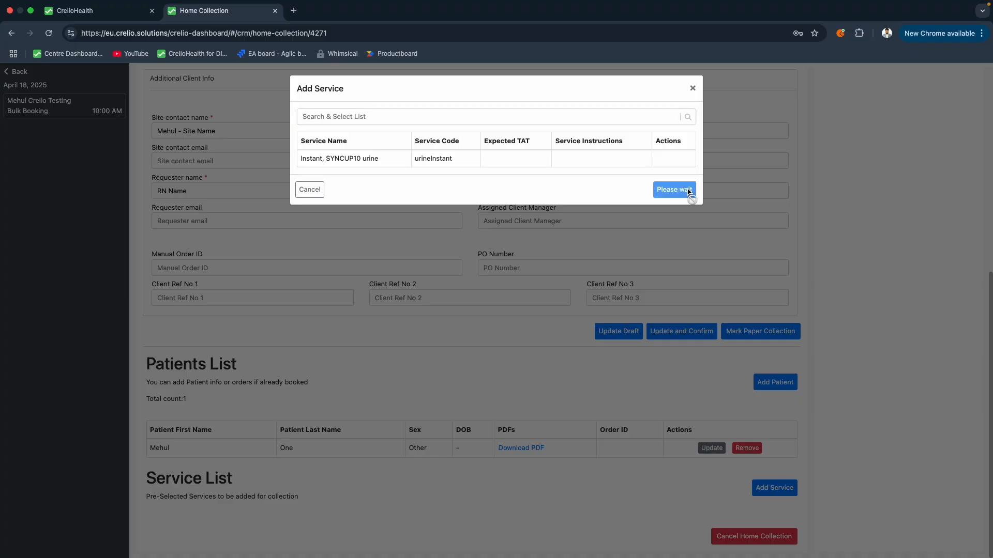
pyautogui.scroll(-1, 254, 460)
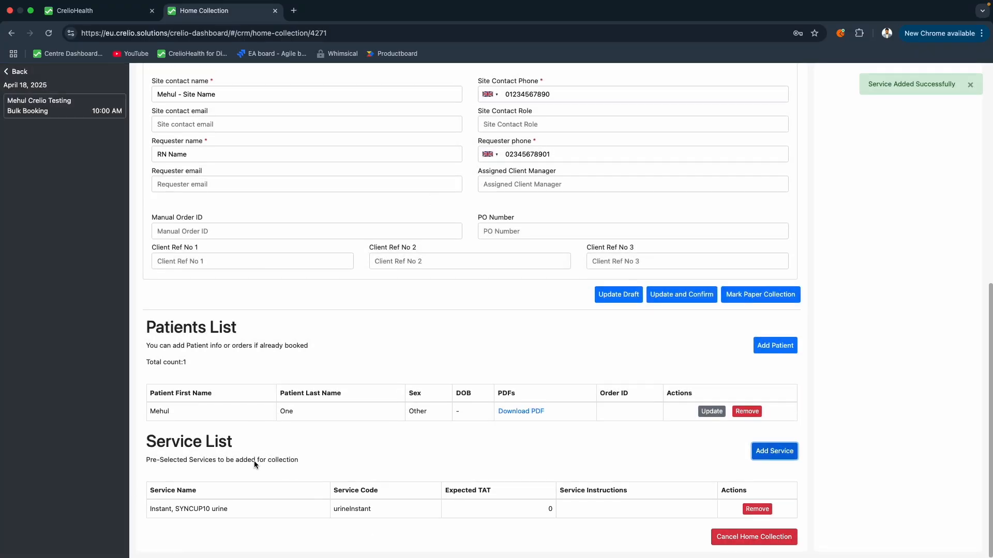
pyautogui.doubleClick(155, 513)
pyautogui.moveTo(155, 513); pyautogui.dragTo(243, 510)
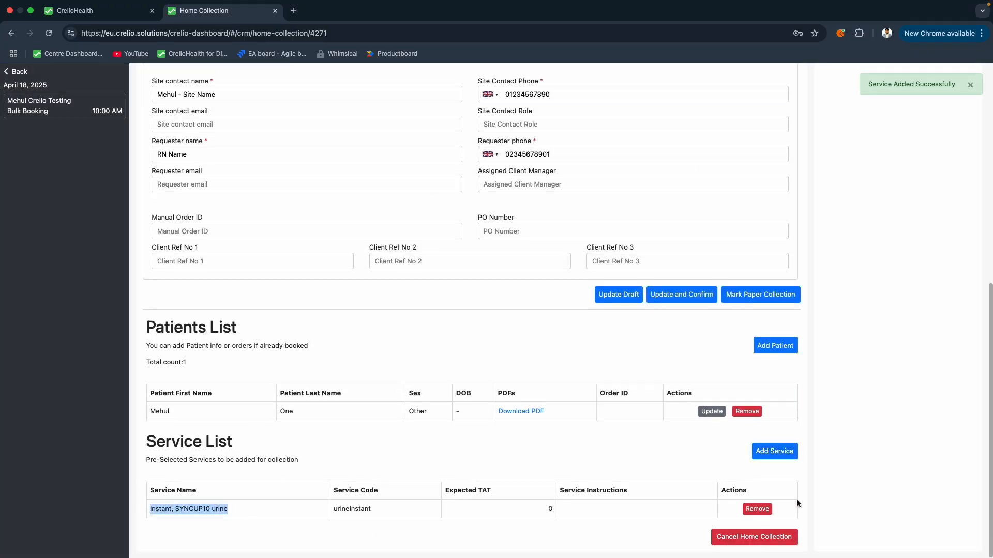
pyautogui.scroll(10, 486, 310)
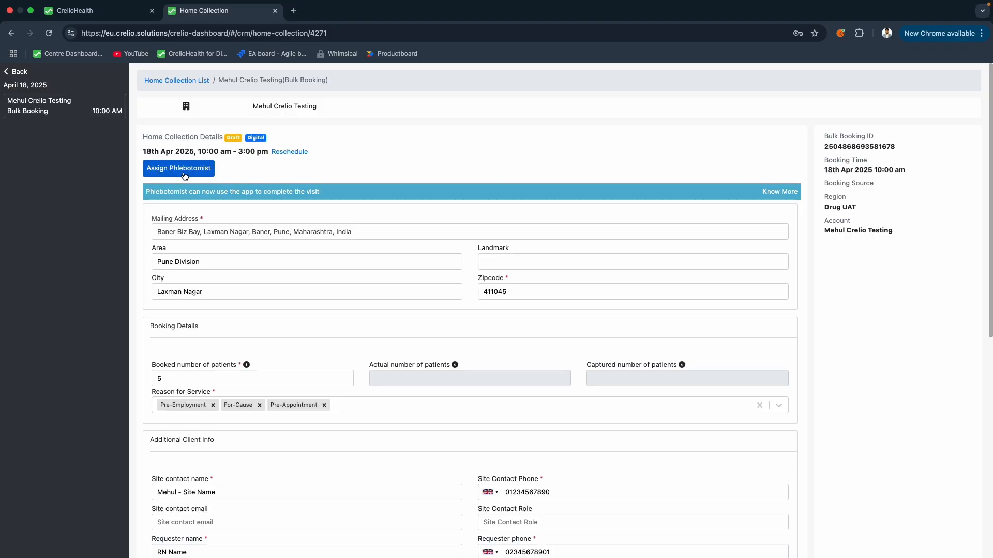
# Begin phlebotomist assignment and accept marking the unconfirmed booking as confirmed
pyautogui.click(184, 170)
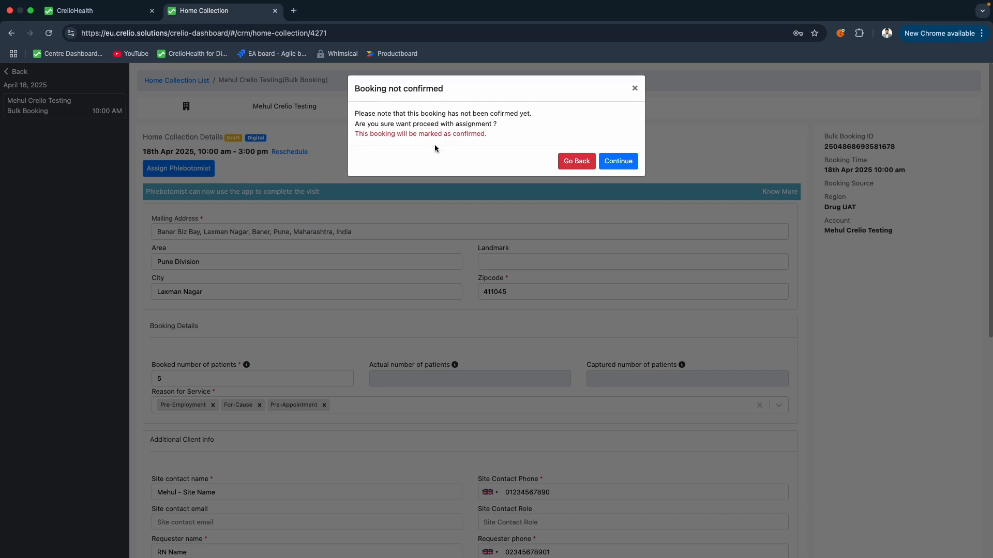
pyautogui.tripleClick(412, 132)
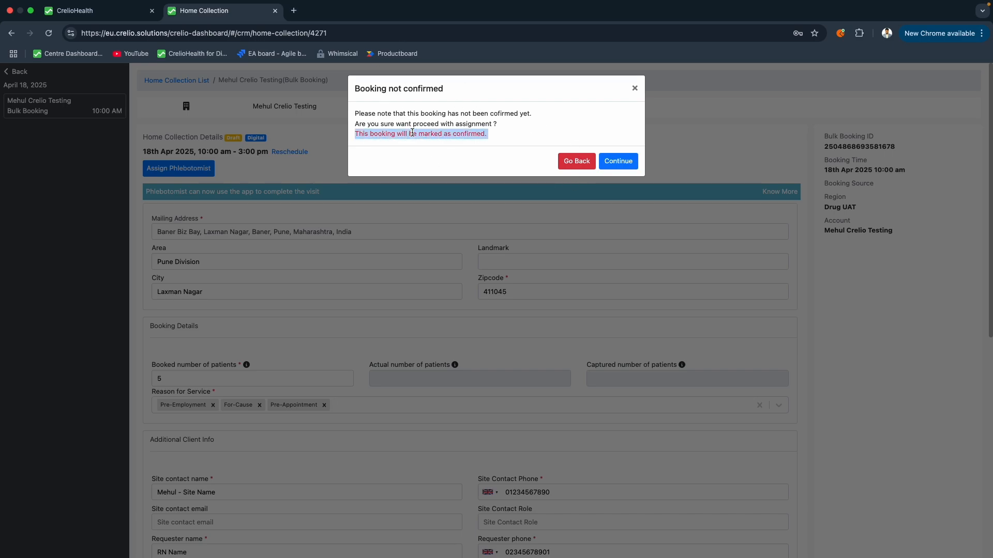
pyautogui.click(620, 162)
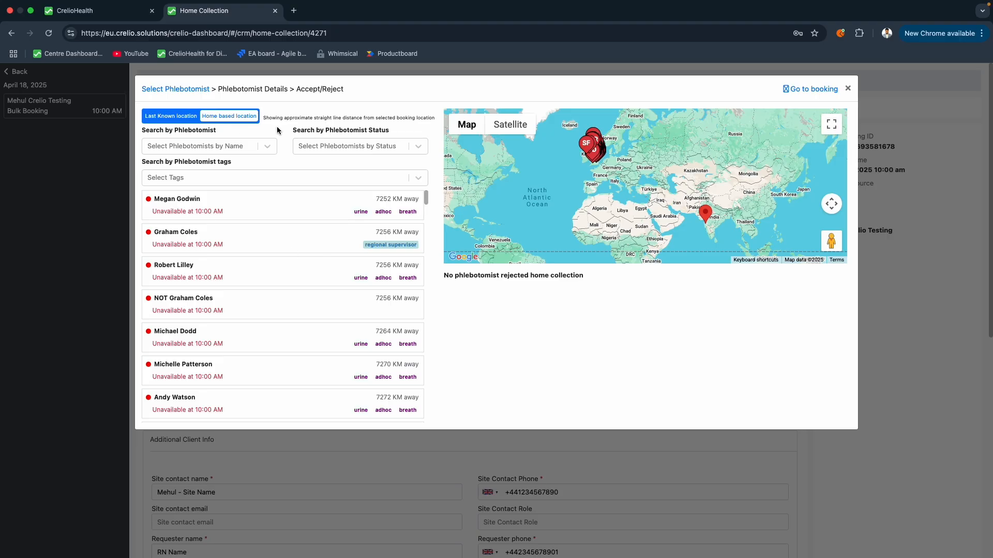
# Compare phlebotomist distances between home-based and last known locations
pyautogui.click(184, 122)
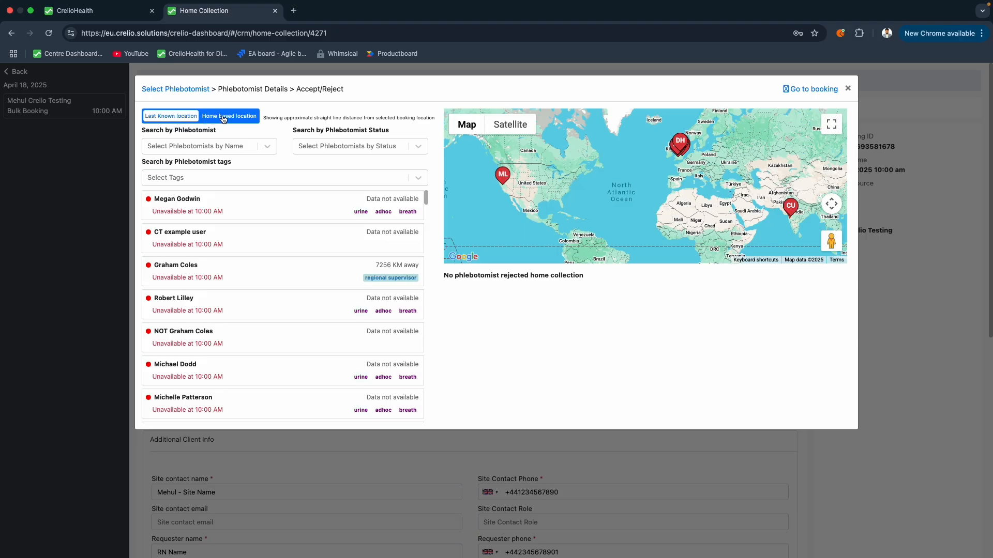
pyautogui.click(167, 118)
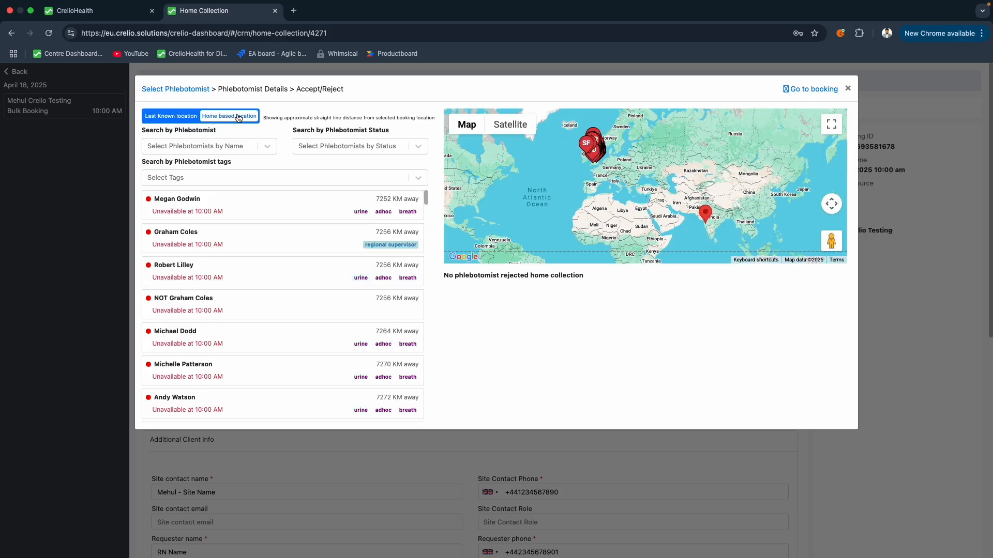
pyautogui.click(161, 119)
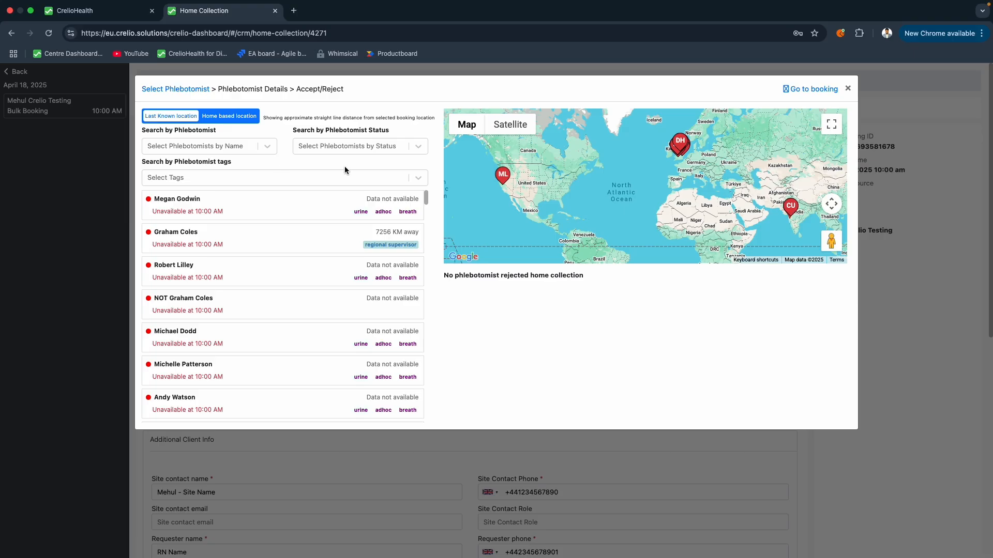
pyautogui.click(230, 117)
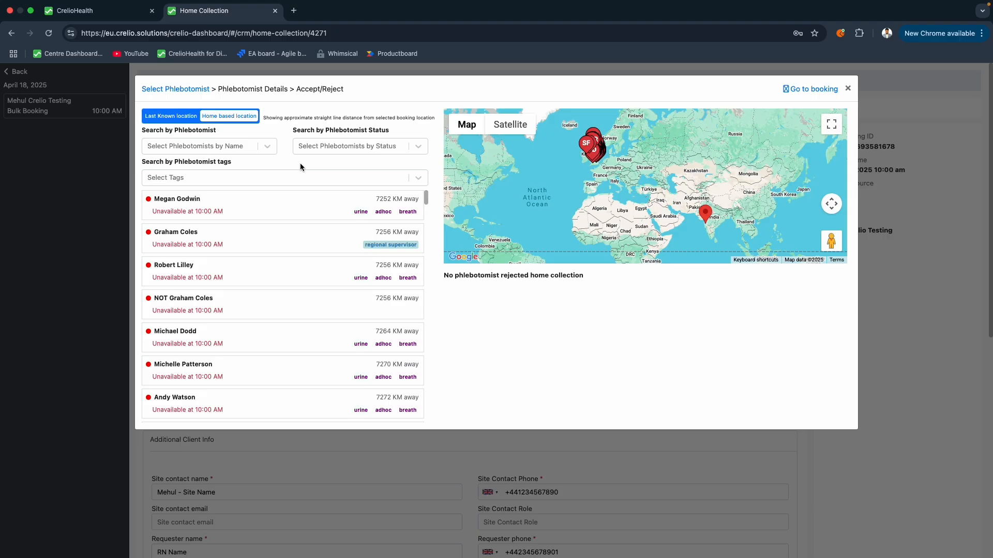
# Filter the phlebotomist list by name down to the single matching phlebotomist
pyautogui.click(255, 147)
pyautogui.write('mehu')
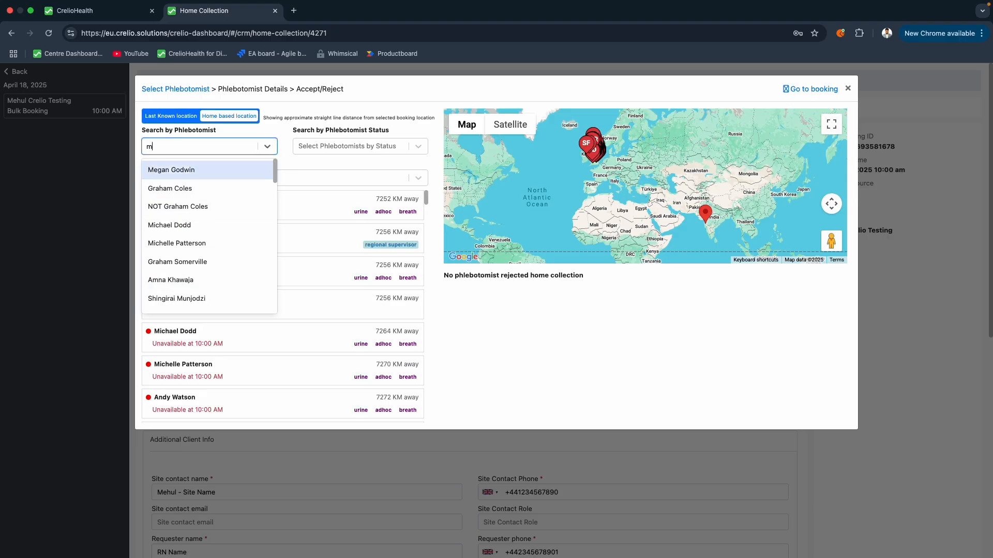
pyautogui.click(384, 146)
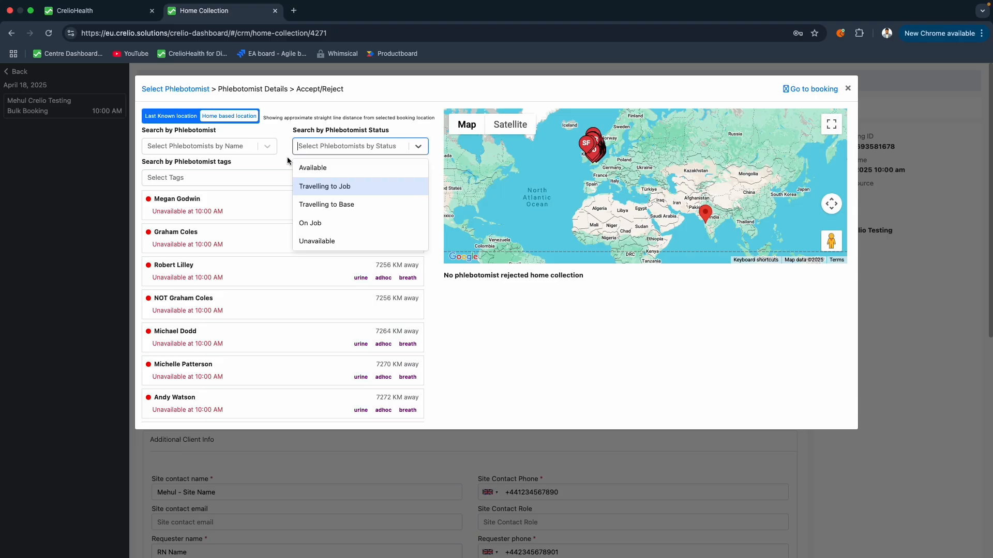
pyautogui.click(267, 146)
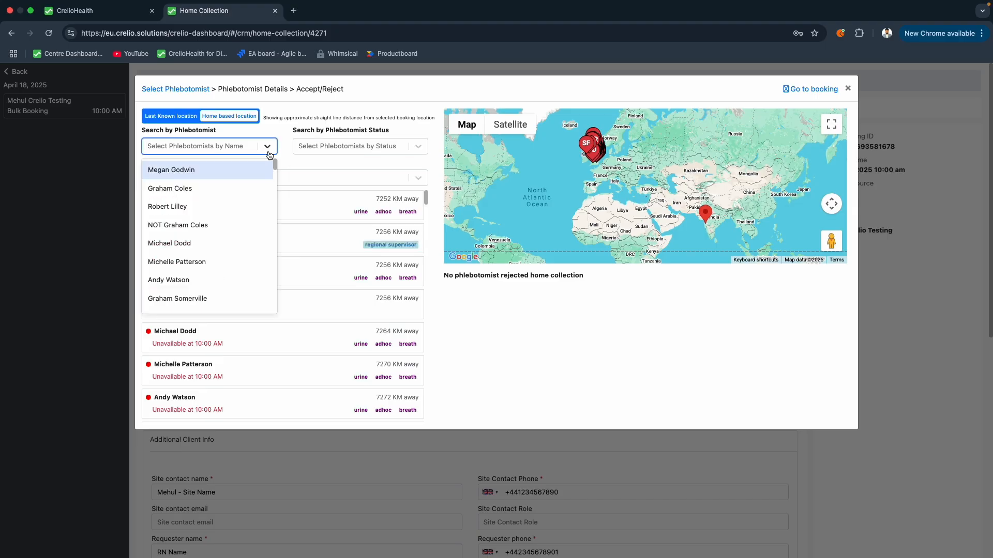
pyautogui.write('mehul')
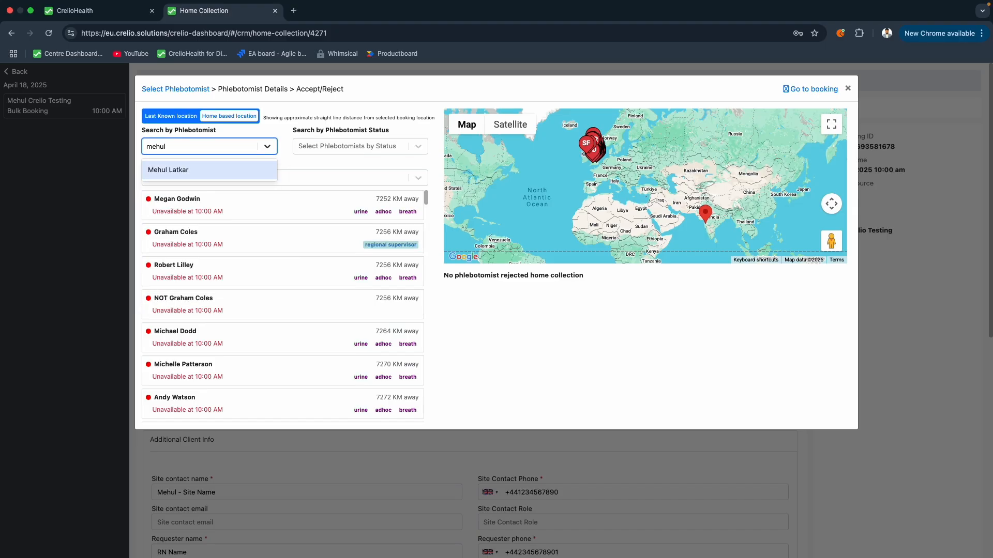
pyautogui.press('Return')
pyautogui.click(291, 219)
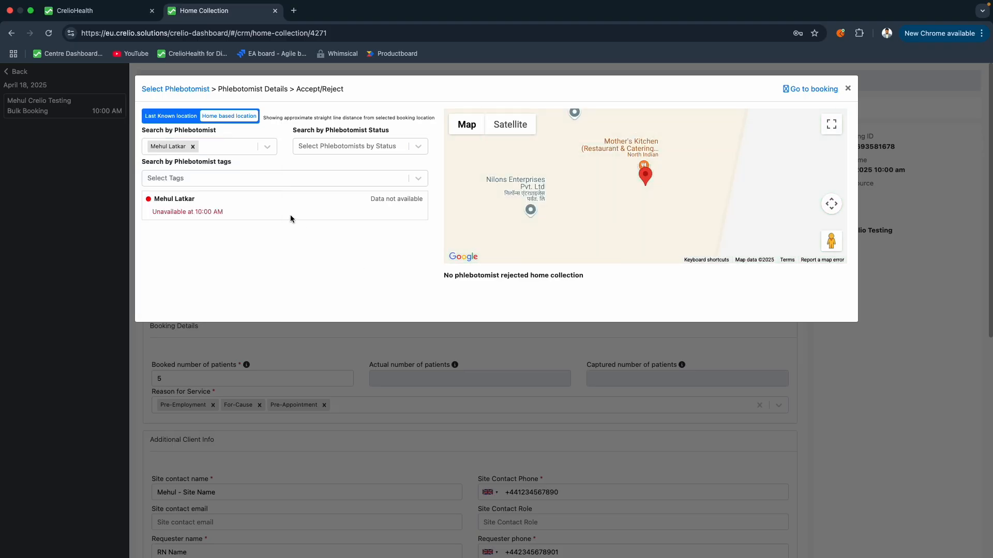
# Select the filtered phlebotomist and accept them for the 18 Apr 2025 collection
pyautogui.click(290, 218)
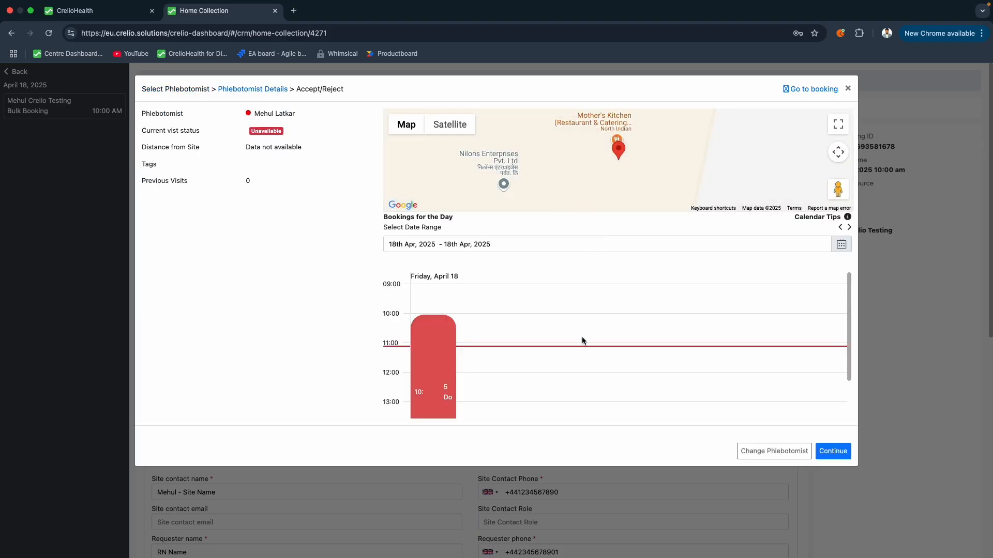
pyautogui.click(844, 451)
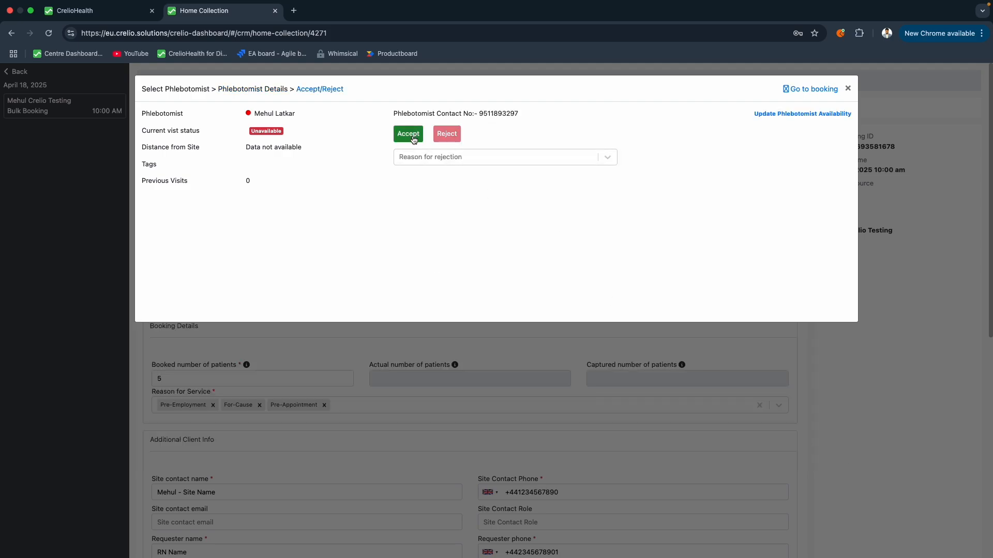
pyautogui.click(460, 160)
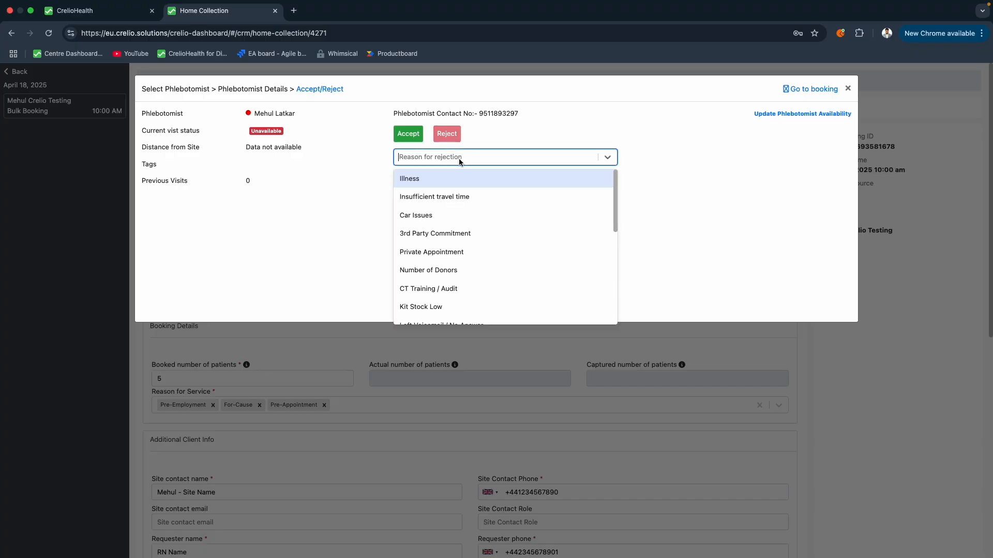
pyautogui.click(414, 138)
pyautogui.click(414, 137)
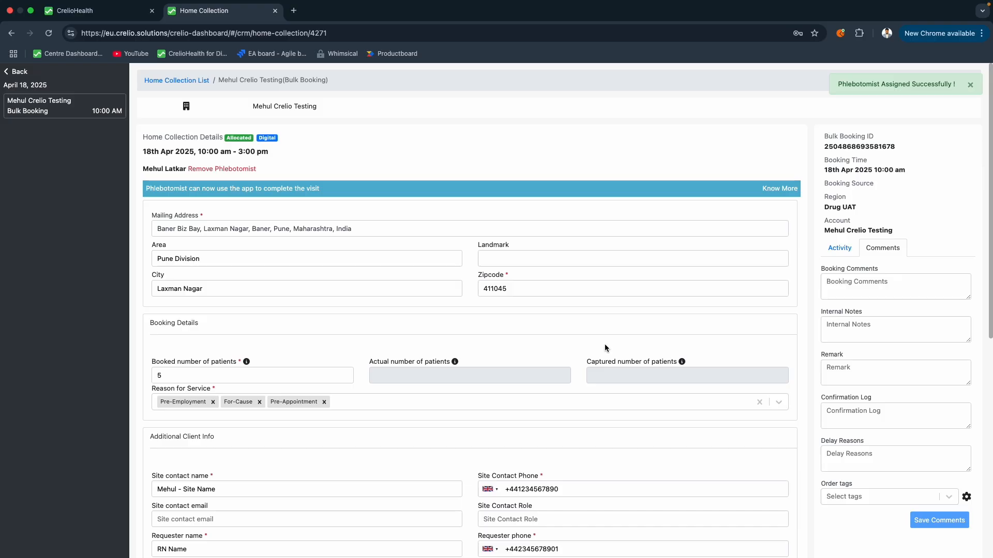
# Write the booking comment 'Booking Comments - 01' in the Comments tab
pyautogui.scroll(-8, 449, 340)
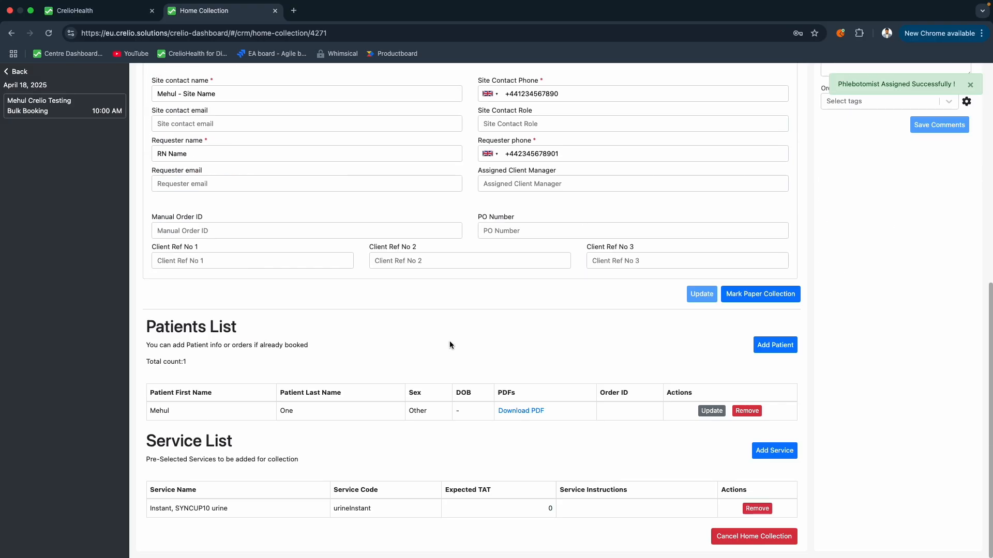
pyautogui.scroll(8, 448, 340)
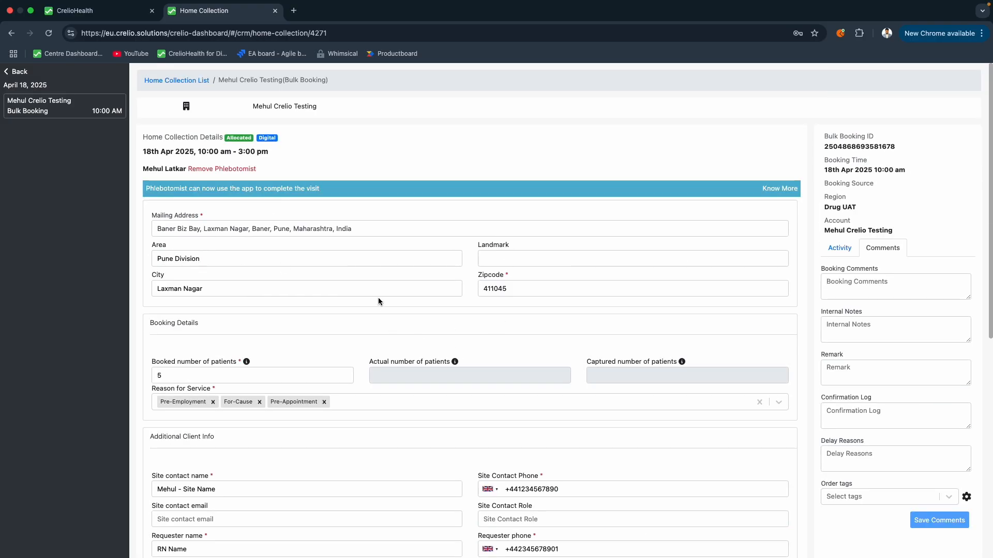
pyautogui.click(856, 297)
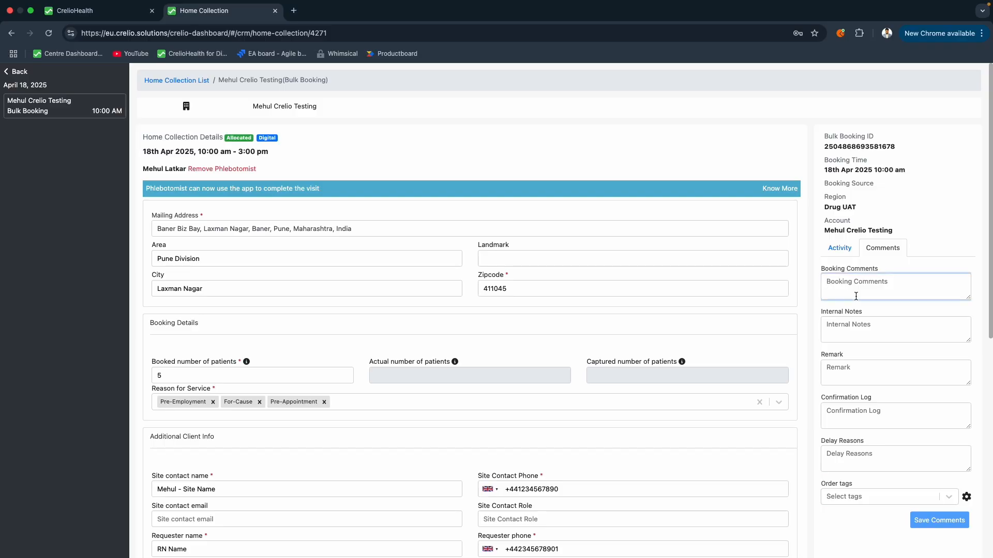
pyautogui.write('Booking')
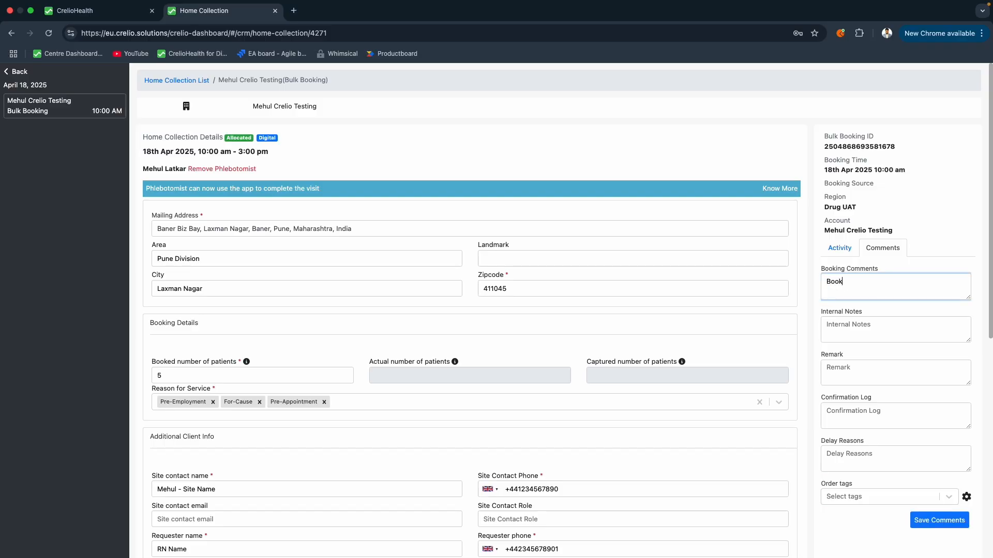
pyautogui.write(' Comments - 01')
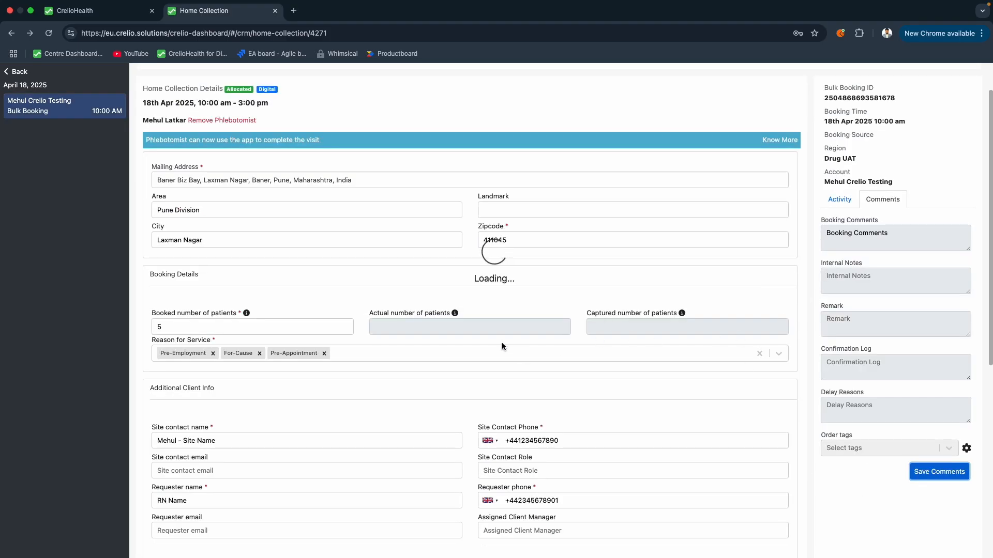
pyautogui.scroll(-7, 502, 342)
pyautogui.click(711, 410)
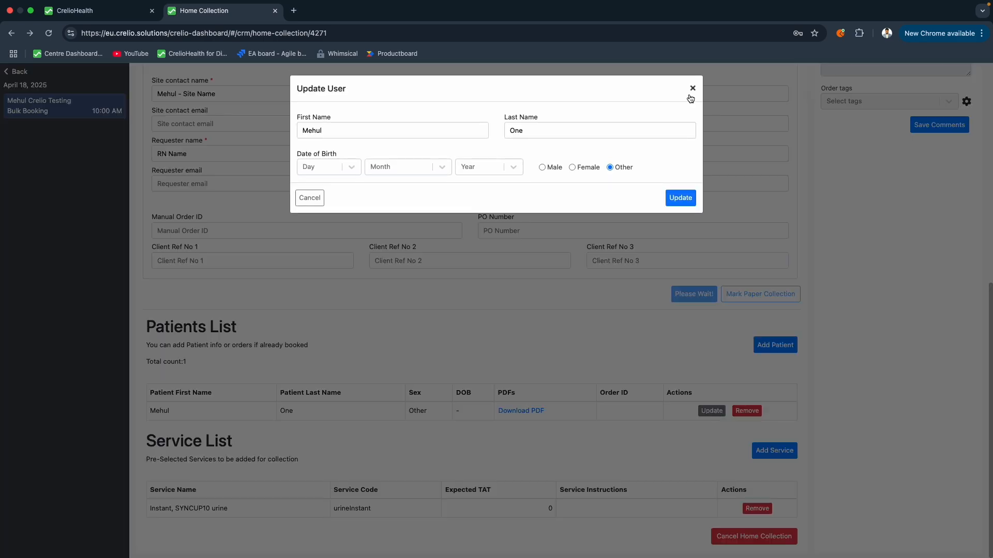
pyautogui.click(692, 89)
pyautogui.click(746, 410)
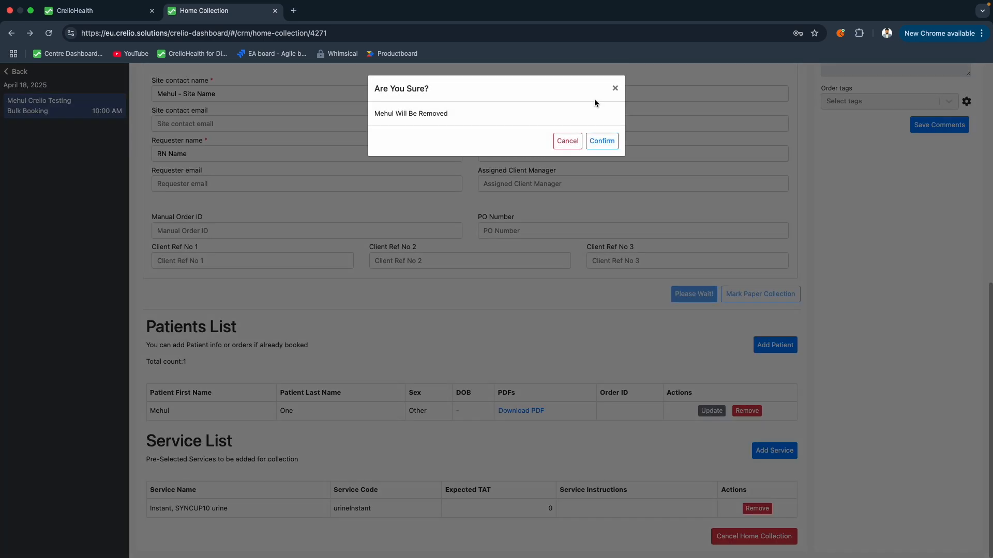
pyautogui.click(614, 88)
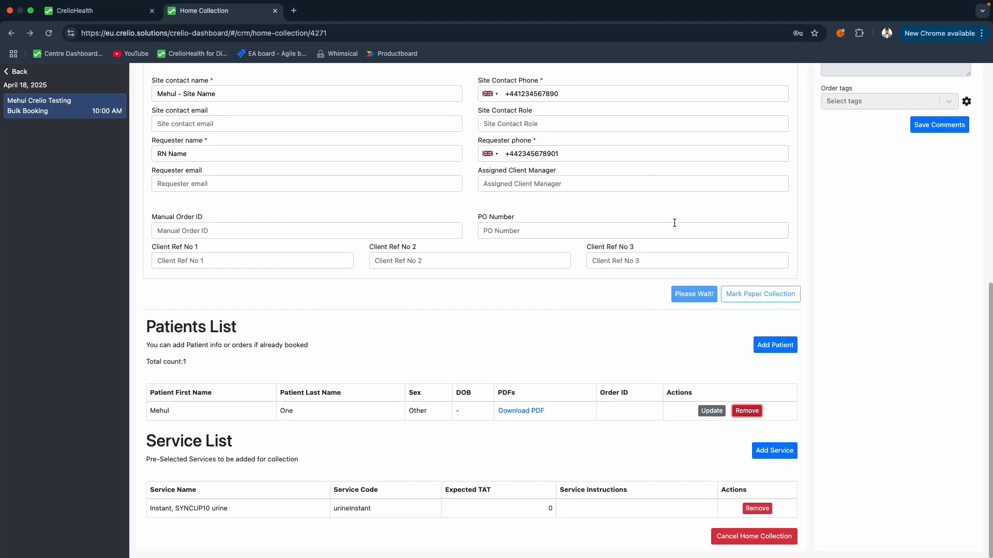
pyautogui.click(756, 509)
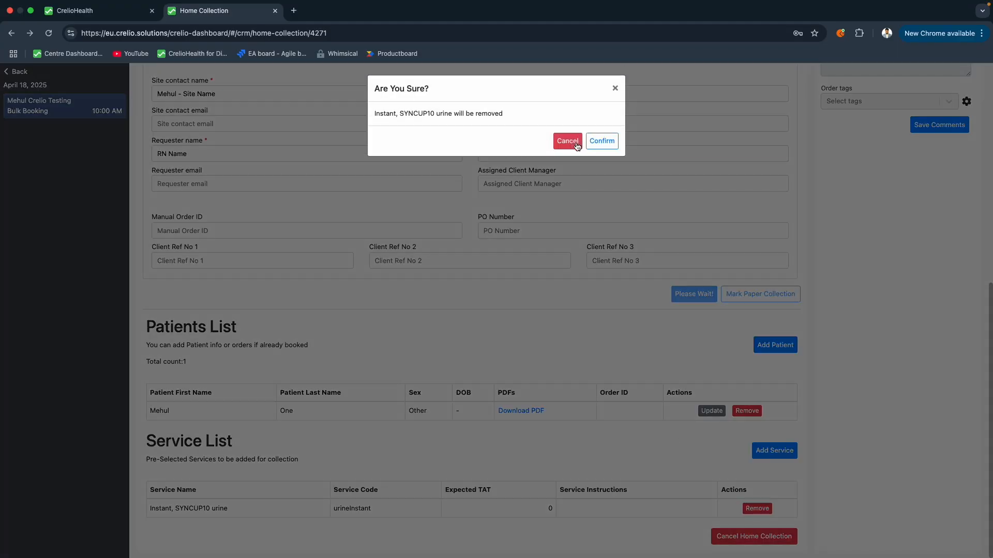
pyautogui.click(576, 144)
pyautogui.scroll(7, 498, 361)
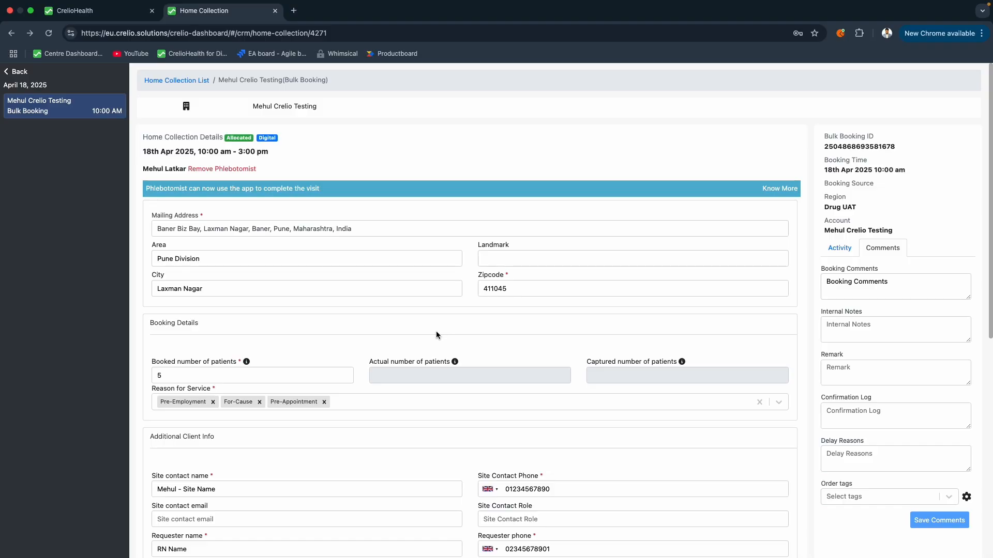
pyautogui.scroll(-8, 436, 334)
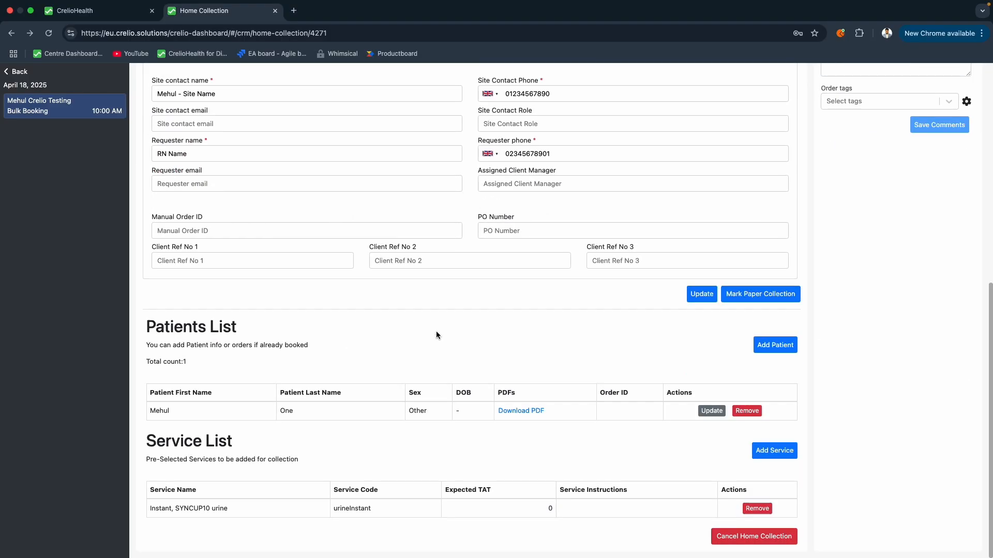
pyautogui.scroll(8, 436, 331)
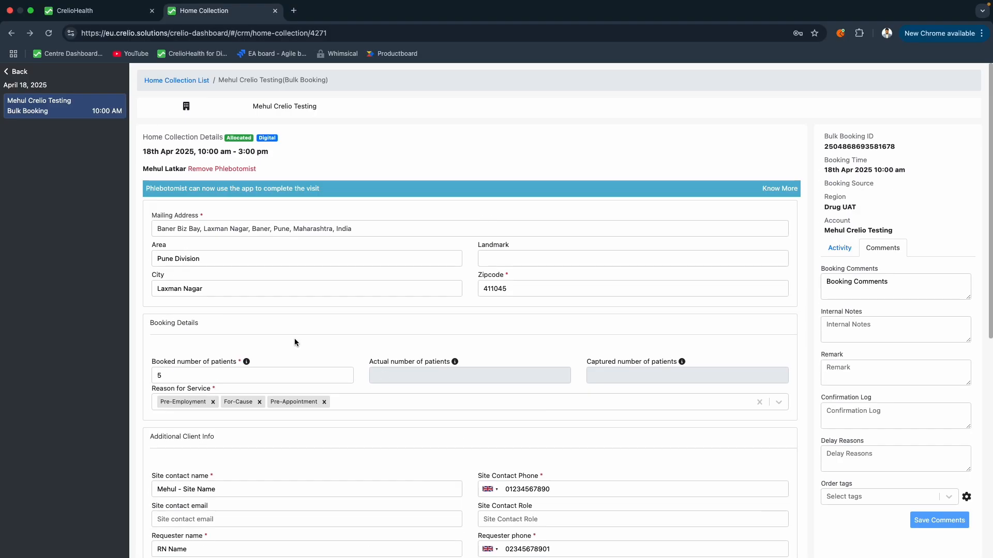